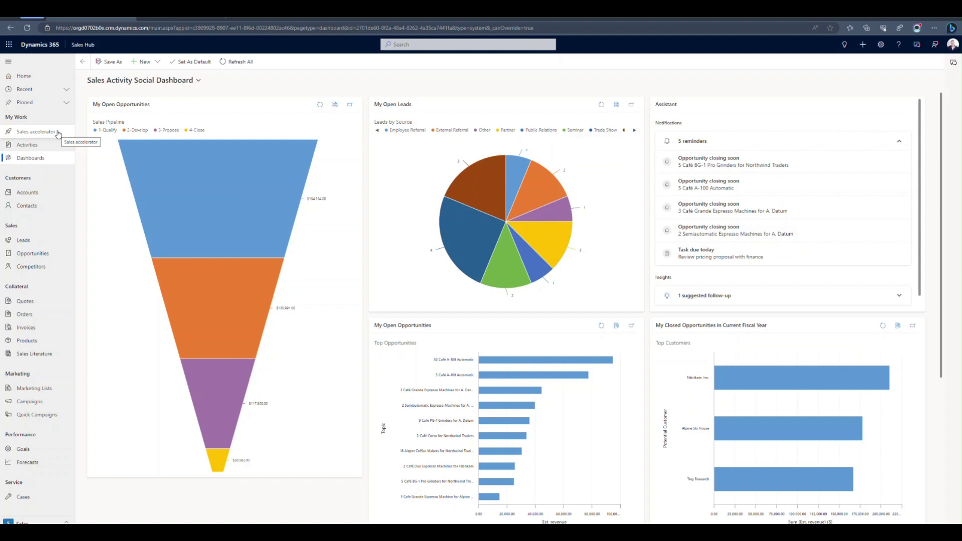
- Open the Sales accelerator work list from My Work in the site map
{"action": "left_click", "coordinate": [57, 133]}
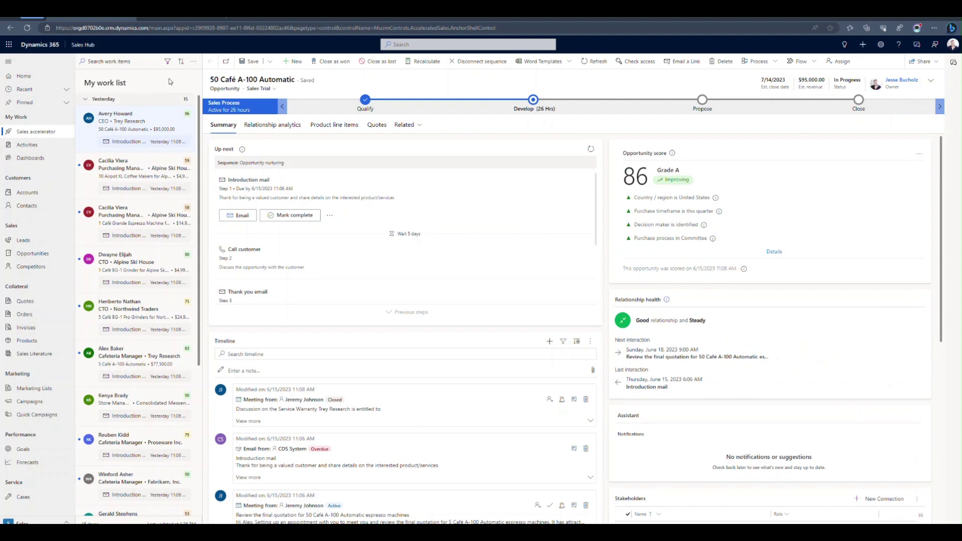
- Check the work list sort options, keep Due date order, and collapse the site map to icons
{"action": "left_click", "coordinate": [181, 62]}
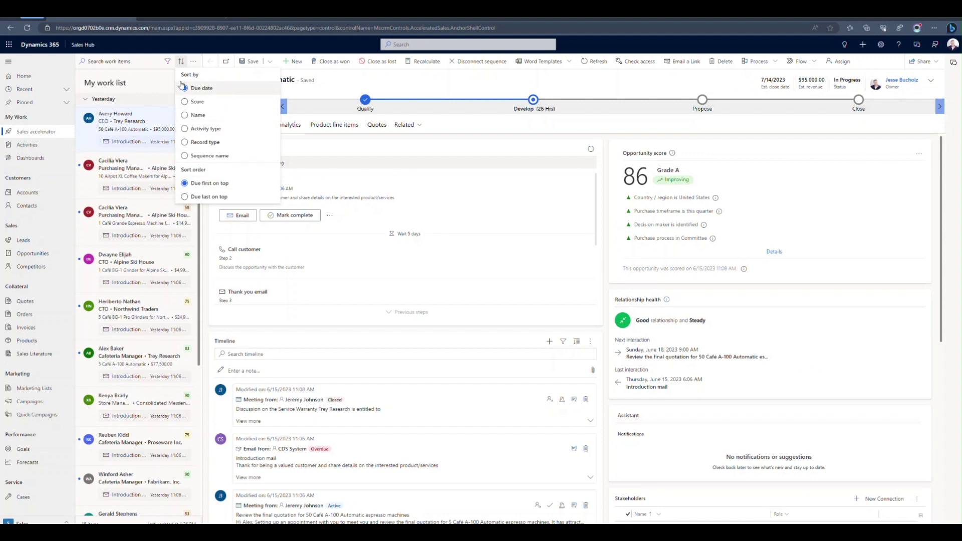
{"action": "left_click", "coordinate": [158, 80]}
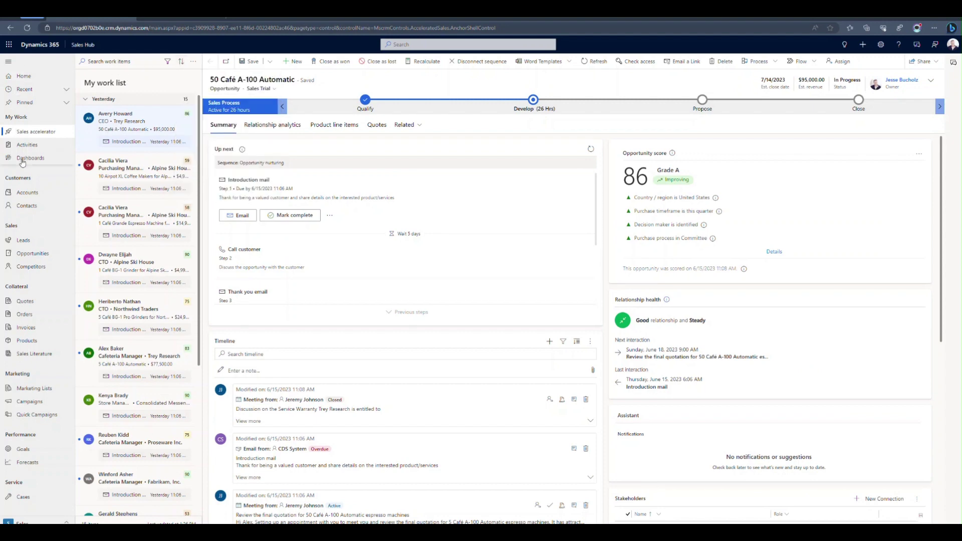
{"action": "left_click", "coordinate": [8, 62]}
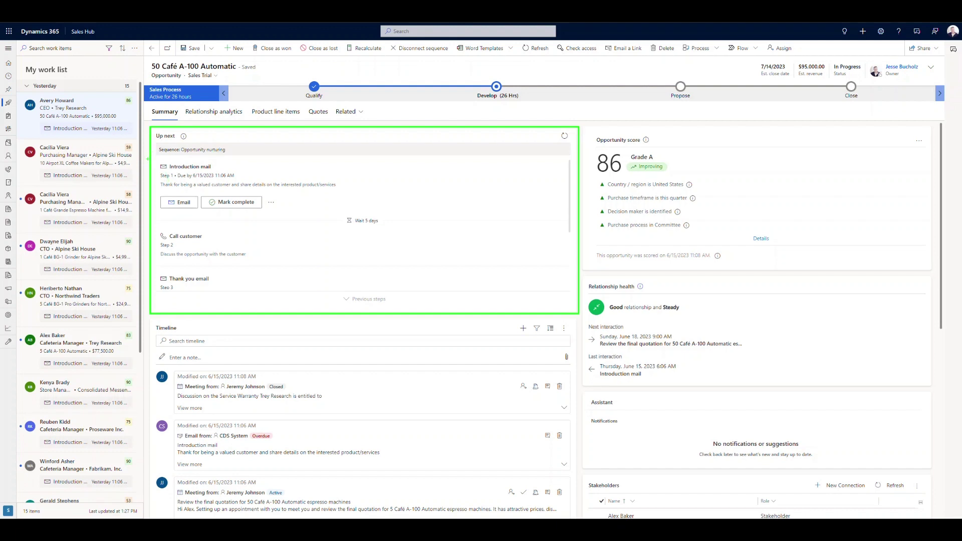
{"action": "mouse_move", "coordinate": [155, 159]}
{"action": "left_mouse_down"}
{"action": "mouse_move", "coordinate": [182, 176]}
{"action": "mouse_move", "coordinate": [386, 228]}
{"action": "mouse_move", "coordinate": [403, 212]}
{"action": "left_mouse_up"}
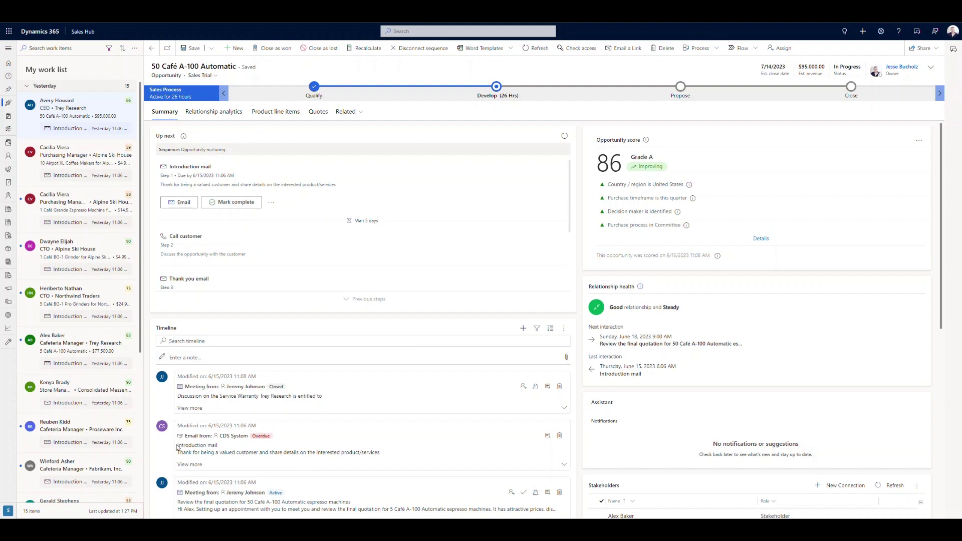
- Browse the 50 Café A-100 Automatic opportunity form, then view its Relationship analytics
{"action": "scroll", "coordinate": [176, 448], "scroll_direction": "down", "scroll_amount": 4}
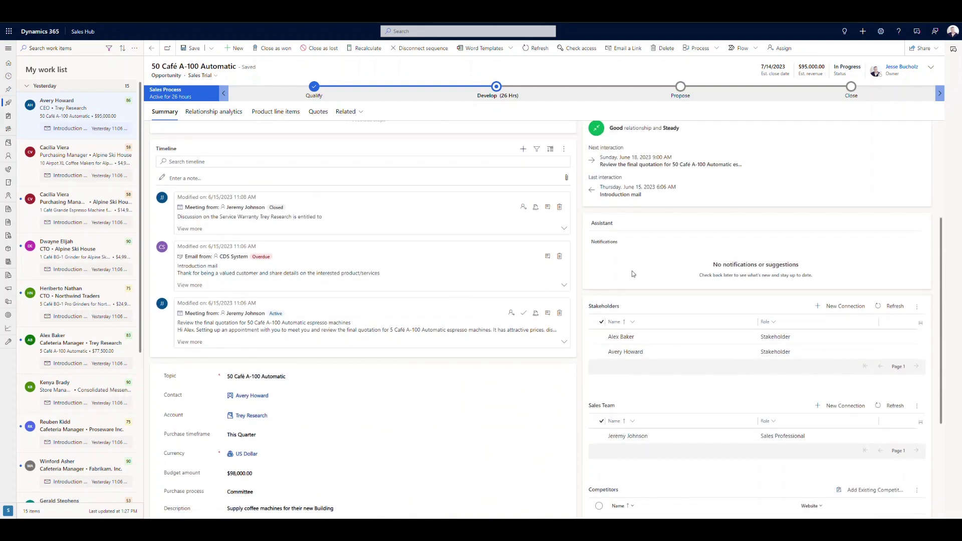
{"action": "scroll", "coordinate": [473, 377], "scroll_direction": "down", "scroll_amount": 3}
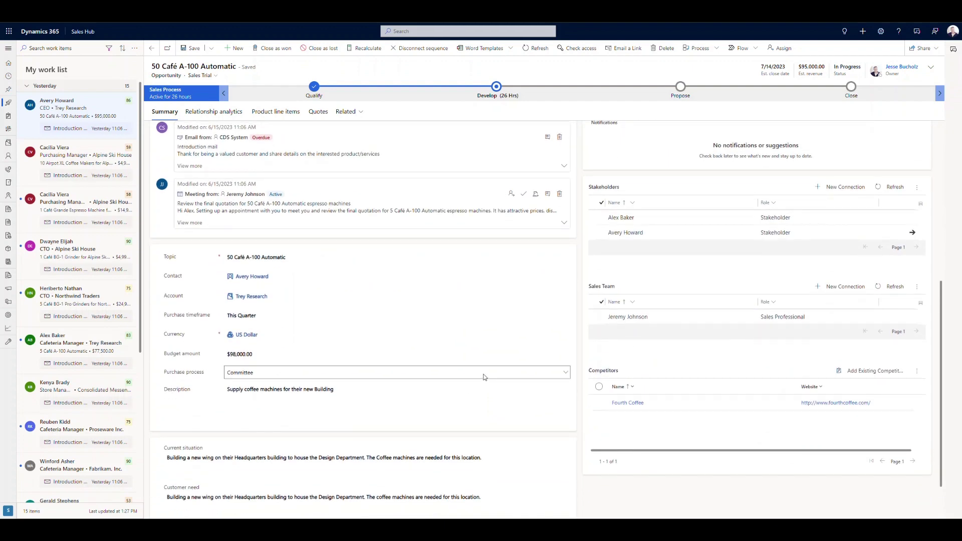
{"action": "scroll", "coordinate": [469, 381], "scroll_direction": "up", "scroll_amount": 7}
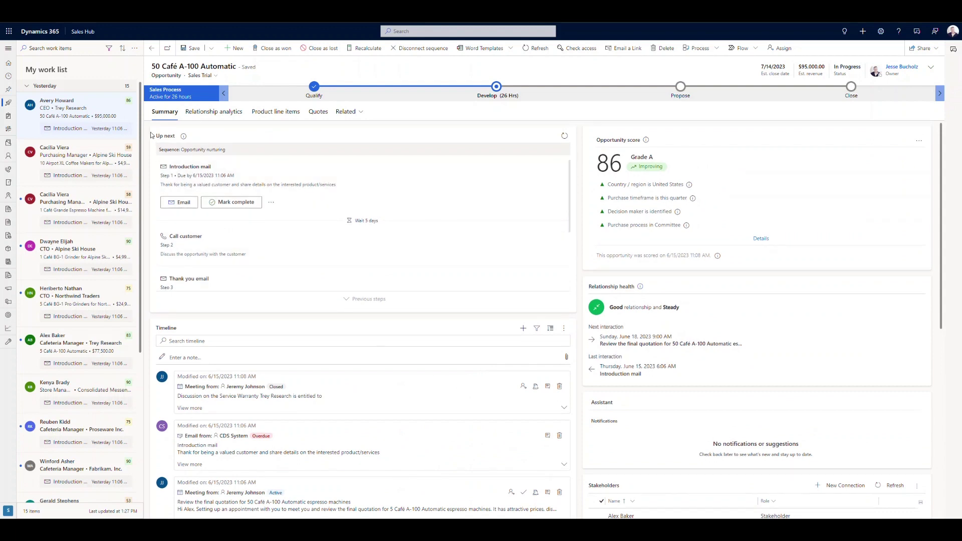
{"action": "left_click", "coordinate": [218, 113]}
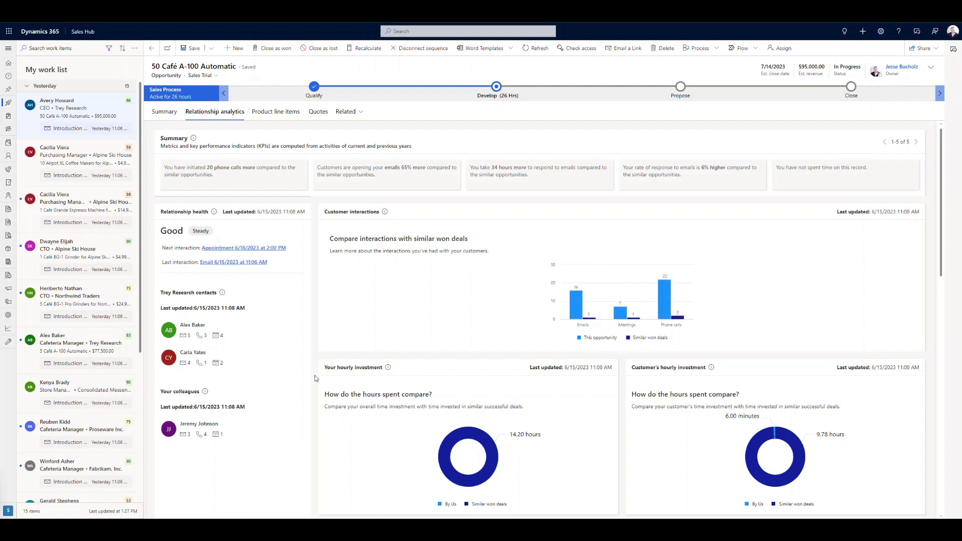
- Review the relationship analytics panels, then go back to the opportunity's Summary tab
{"action": "scroll", "coordinate": [315, 375], "scroll_direction": "down", "scroll_amount": 1}
{"action": "scroll", "coordinate": [316, 378], "scroll_direction": "down", "scroll_amount": 3}
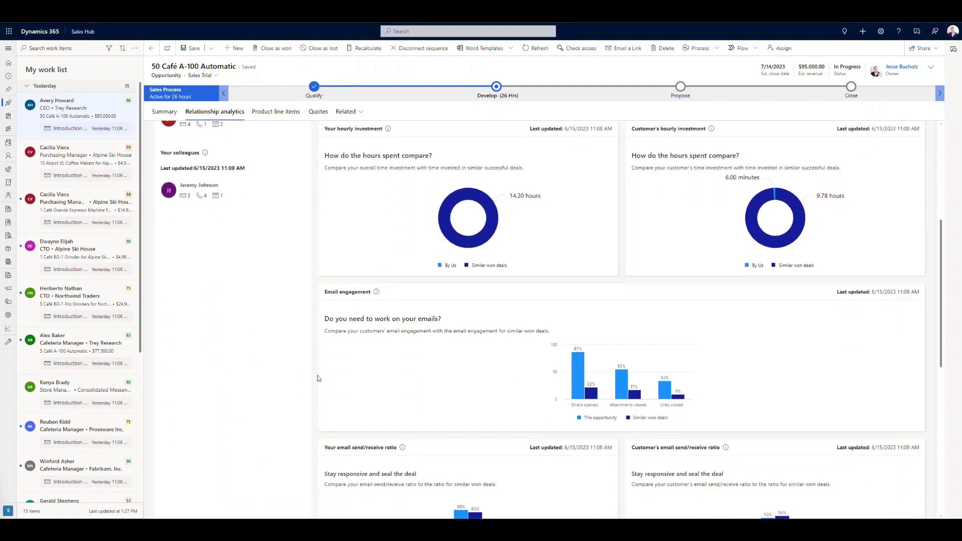
{"action": "scroll", "coordinate": [318, 378], "scroll_direction": "down", "scroll_amount": 1}
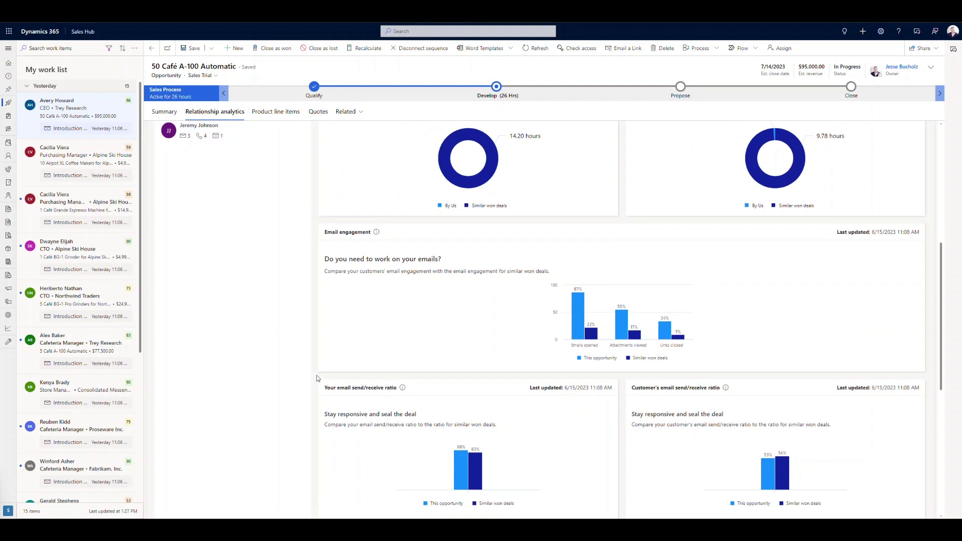
{"action": "scroll", "coordinate": [318, 379], "scroll_direction": "down", "scroll_amount": 4}
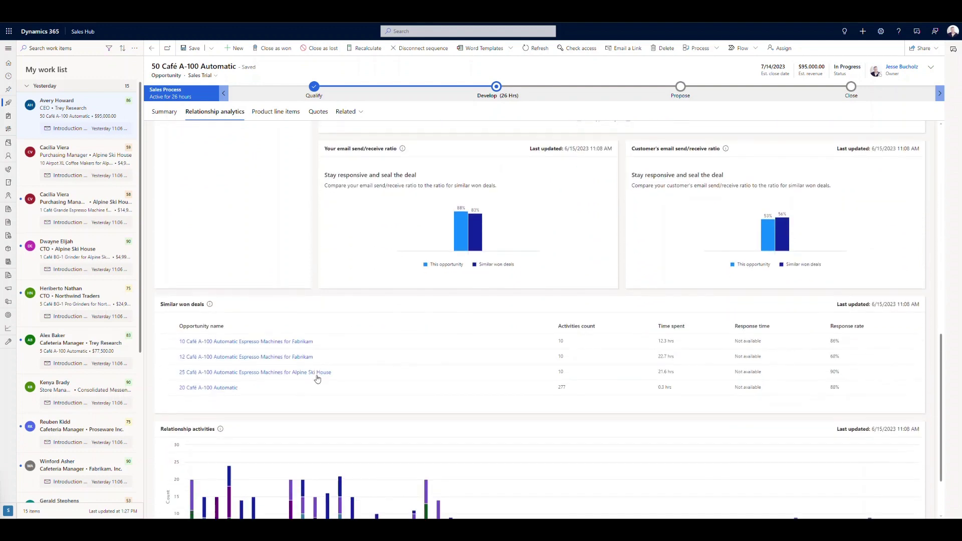
{"action": "scroll", "coordinate": [318, 380], "scroll_direction": "down", "scroll_amount": 1}
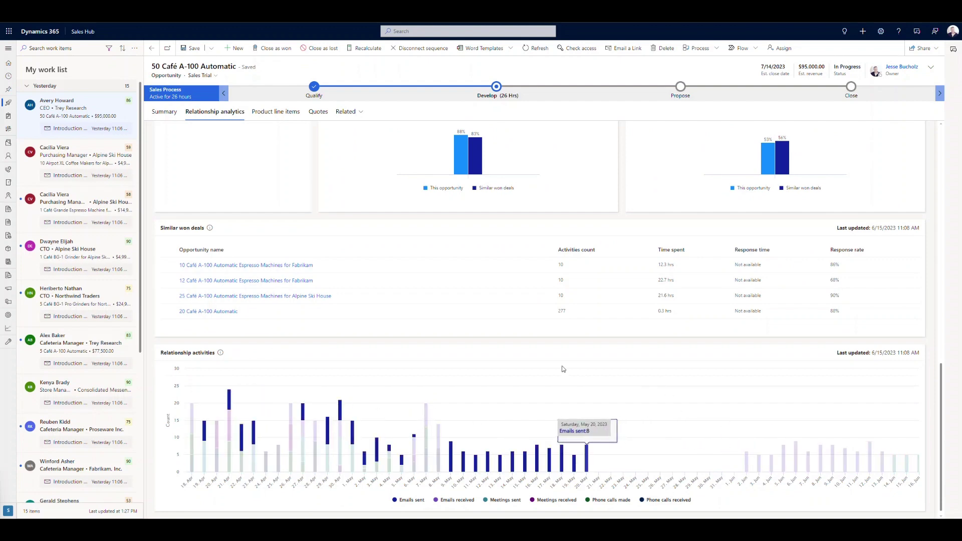
{"action": "scroll", "coordinate": [312, 318], "scroll_direction": "up", "scroll_amount": 8}
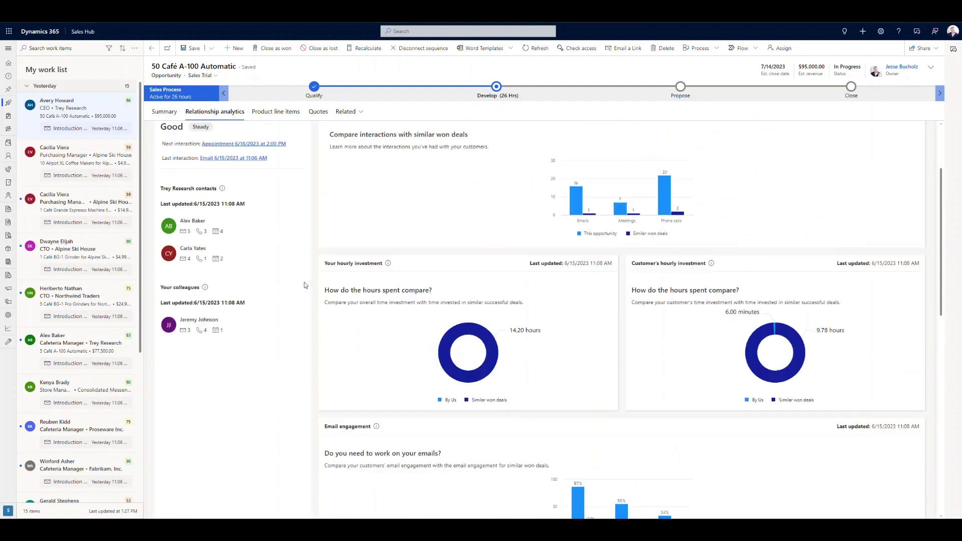
{"action": "scroll", "coordinate": [305, 284], "scroll_direction": "up", "scroll_amount": 2}
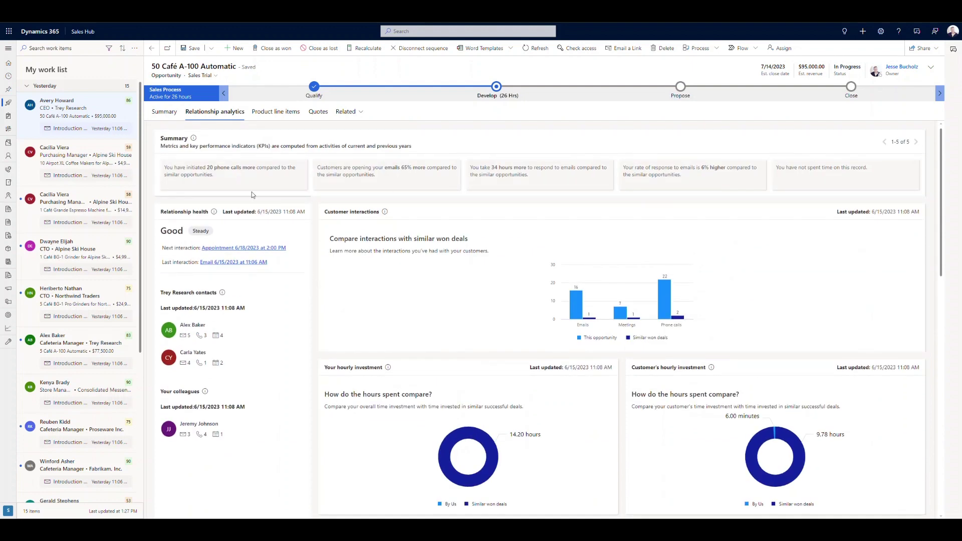
{"action": "left_click", "coordinate": [119, 117]}
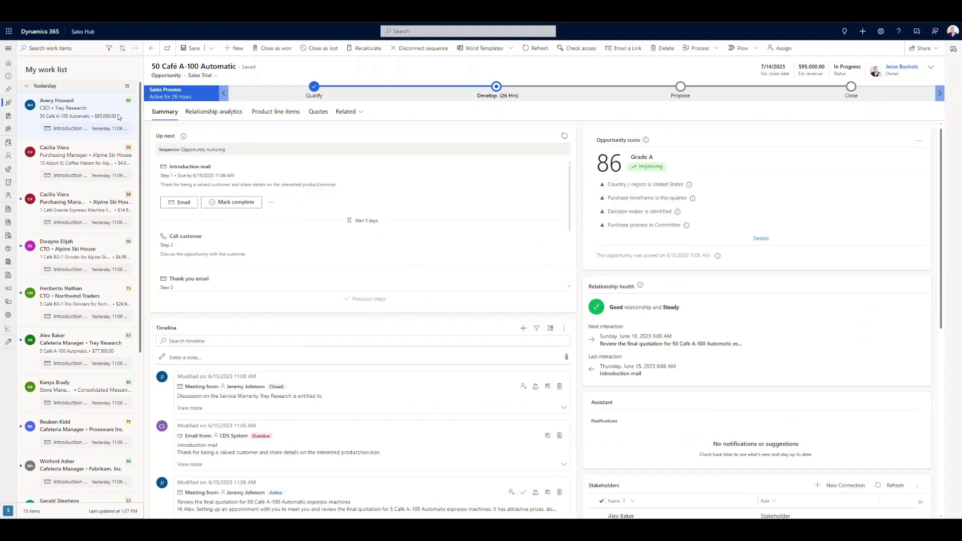
- Draft and send the Introduction mail for sequence step 1, leaving Call customer next
{"action": "left_click", "coordinate": [185, 204]}
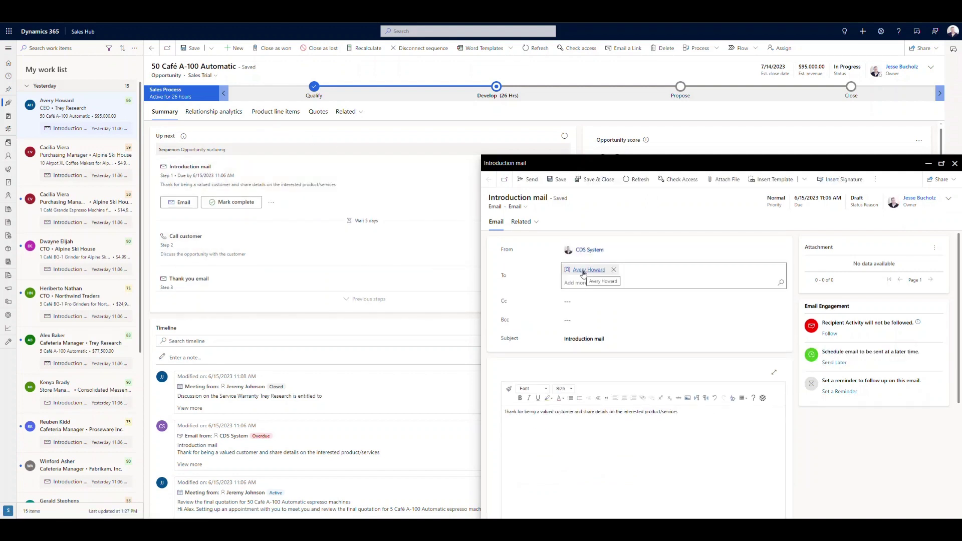
{"action": "mouse_move", "coordinate": [583, 274]}
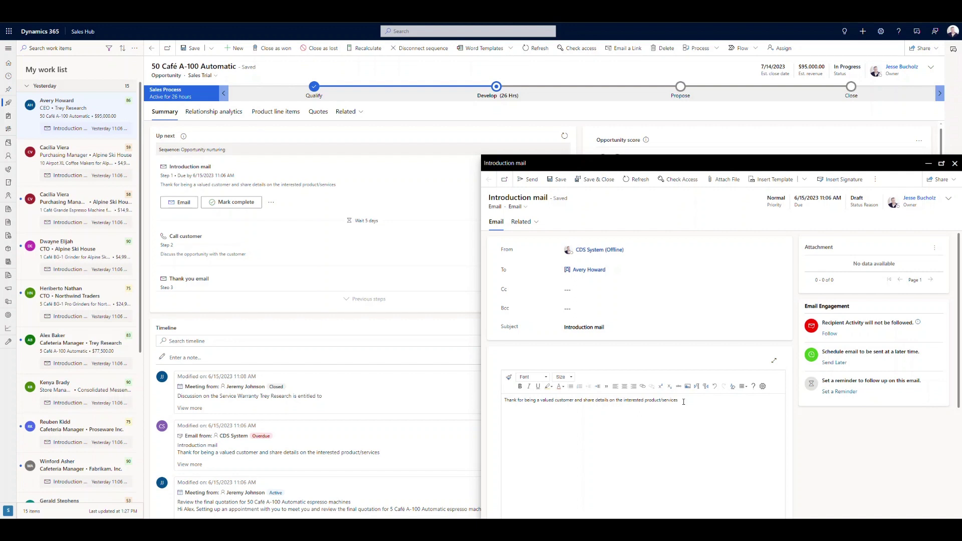
{"action": "left_click", "coordinate": [684, 402]}
{"action": "left_click", "coordinate": [530, 183]}
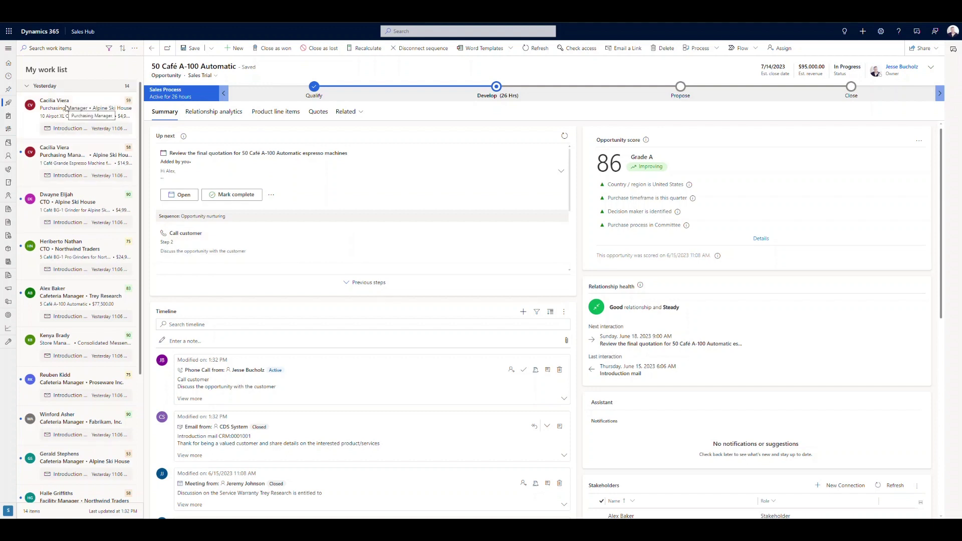
- Open the first work item, then the lead scored 66 Grade A lower in the list
{"action": "left_click", "coordinate": [70, 108]}
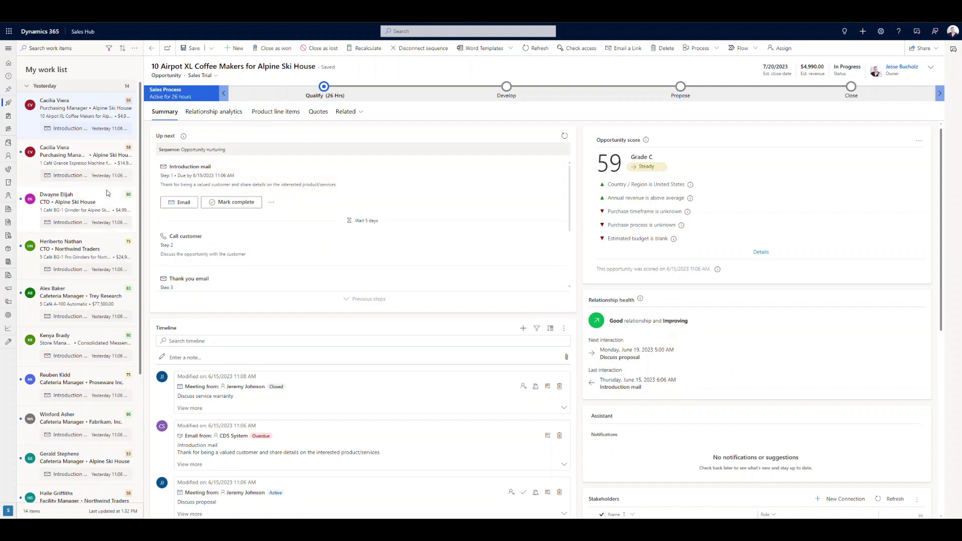
{"action": "scroll", "coordinate": [86, 243], "scroll_direction": "down", "scroll_amount": 3}
{"action": "scroll", "coordinate": [86, 243], "scroll_direction": "down", "scroll_amount": 1}
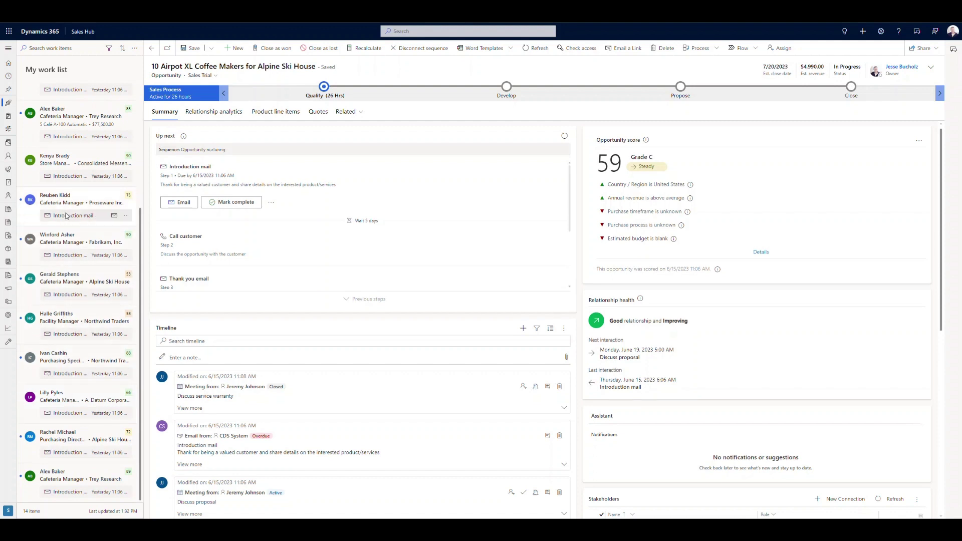
{"action": "left_click", "coordinate": [64, 398]}
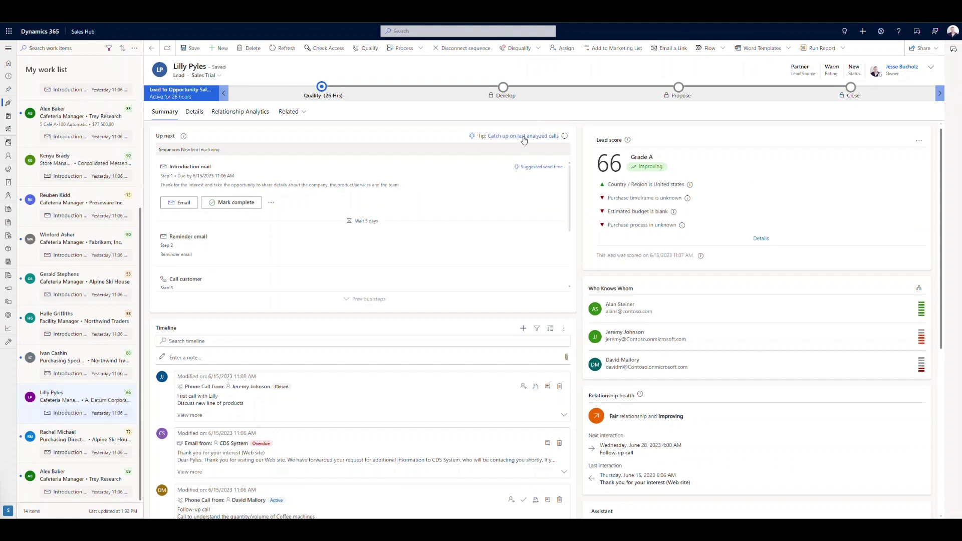
- Open the lead's 2m 10s LEAD FOLLOW-UP call summary from the 'Catch up on last analyzed calls' tip
{"action": "left_click", "coordinate": [524, 140]}
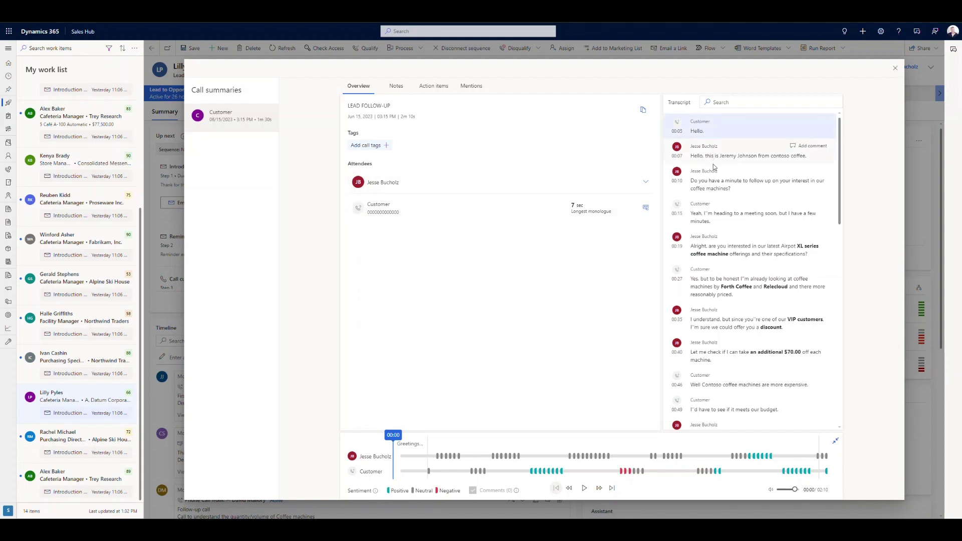
- Browse the call transcript and check the competitors, keywords and prices mentioned
{"action": "scroll", "coordinate": [716, 172], "scroll_direction": "down", "scroll_amount": 2}
{"action": "scroll", "coordinate": [709, 151], "scroll_direction": "up", "scroll_amount": 2}
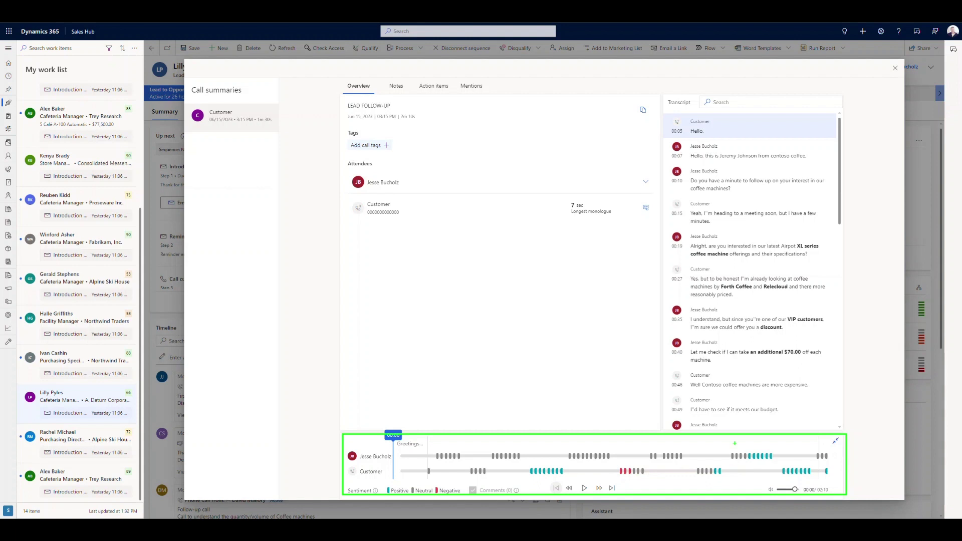
{"action": "mouse_move", "coordinate": [731, 255]}
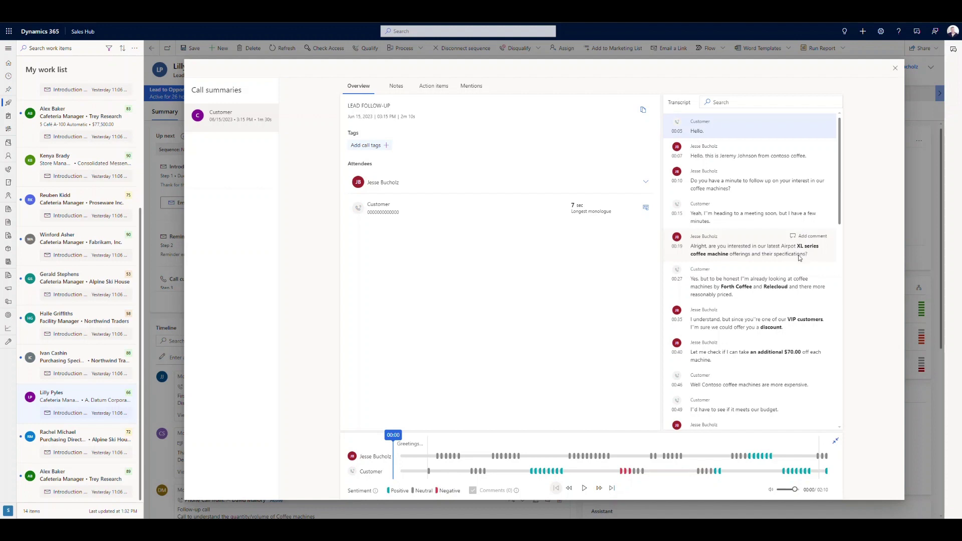
{"action": "mouse_move", "coordinate": [738, 290]}
{"action": "mouse_move", "coordinate": [773, 348]}
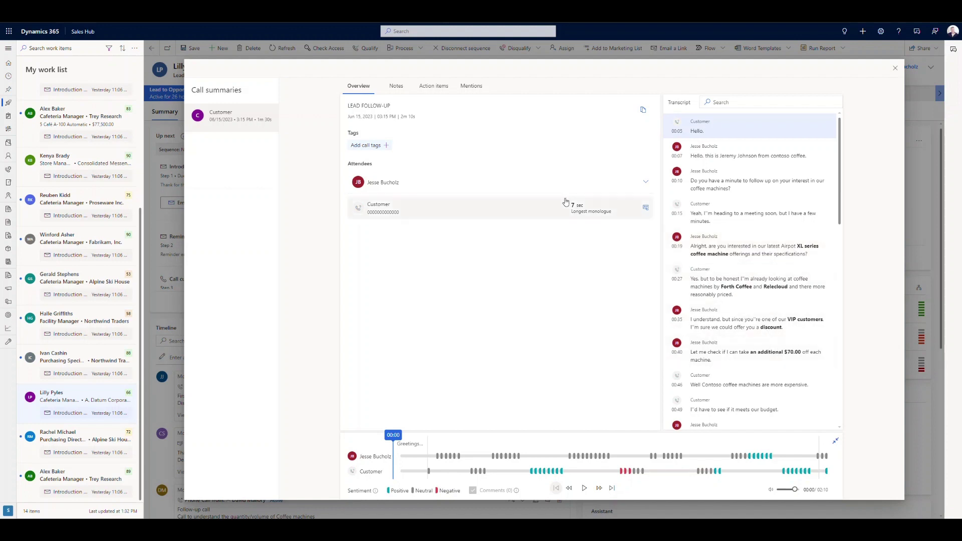
{"action": "left_click", "coordinate": [472, 87]}
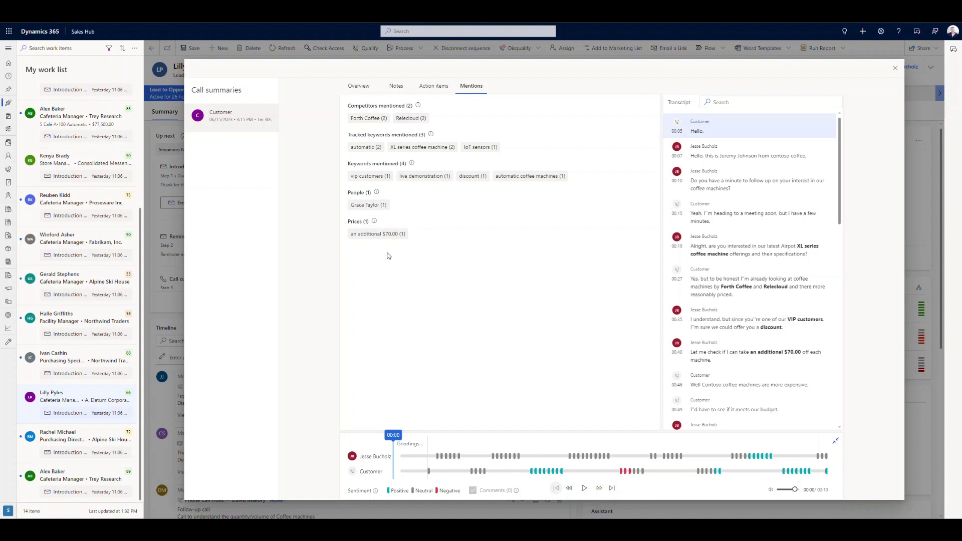
- Review the suggested follow-up actions and send-email draft, then show the call Overview
{"action": "left_click", "coordinate": [434, 86]}
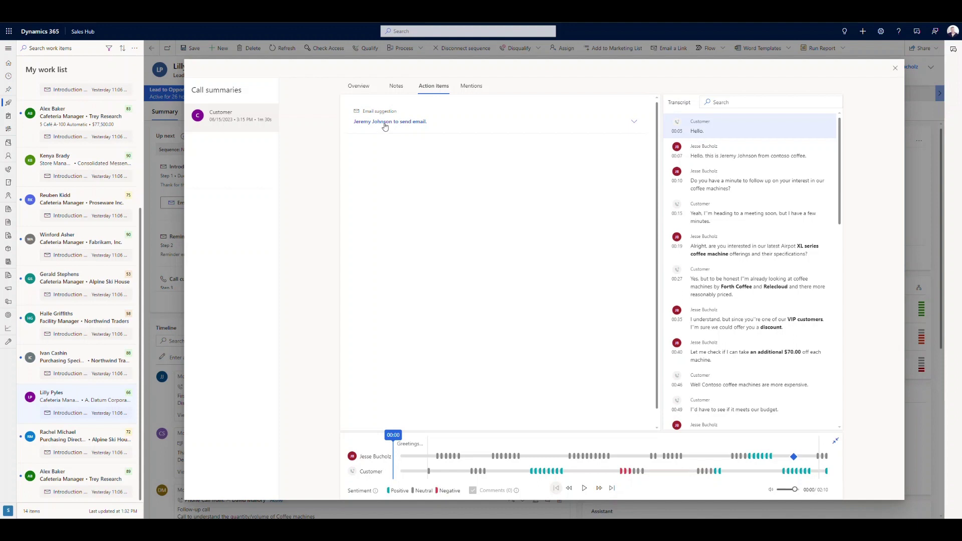
{"action": "left_click", "coordinate": [635, 123]}
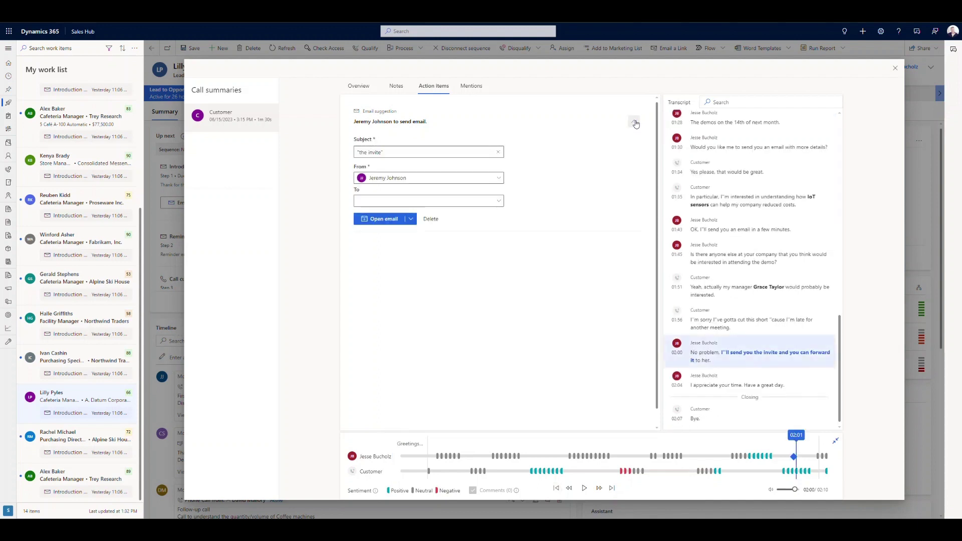
{"action": "left_click", "coordinate": [358, 86]}
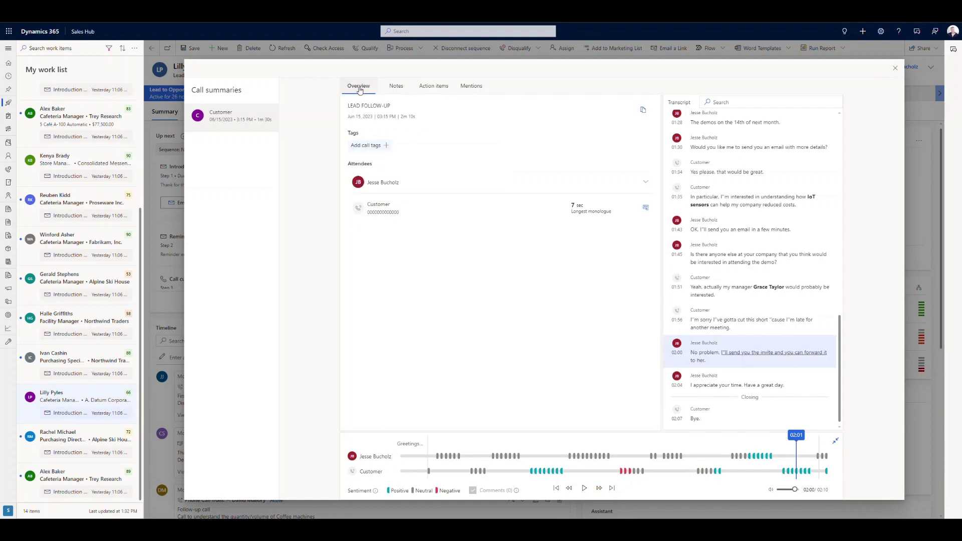
- Close the Call summaries dialog and show the Sequences list in Sales accelerator settings
{"action": "left_click", "coordinate": [893, 71]}
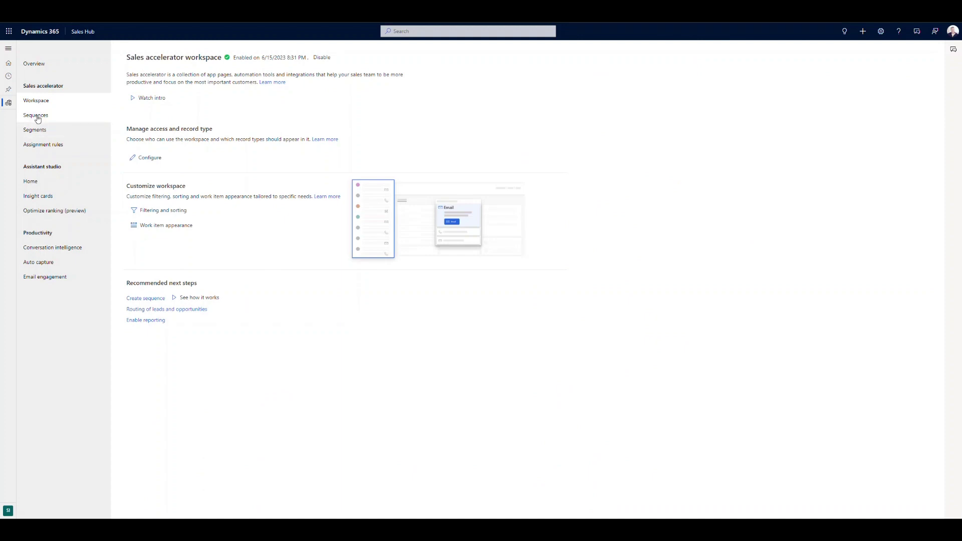
{"action": "left_click", "coordinate": [36, 116]}
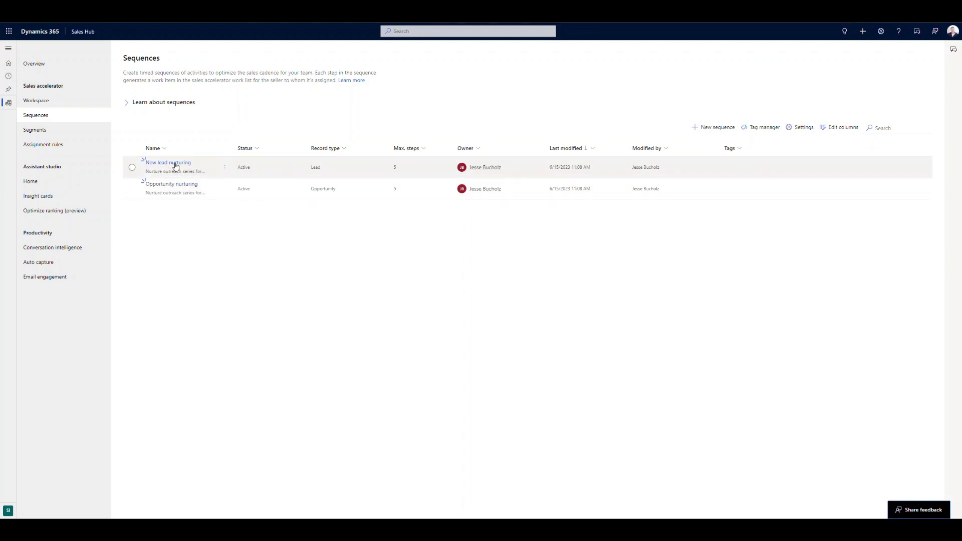
- View the New lead nurturing sequence and inspect its Introduction mail and 5-day wait steps
{"action": "left_click", "coordinate": [224, 171]}
{"action": "left_click", "coordinate": [244, 185]}
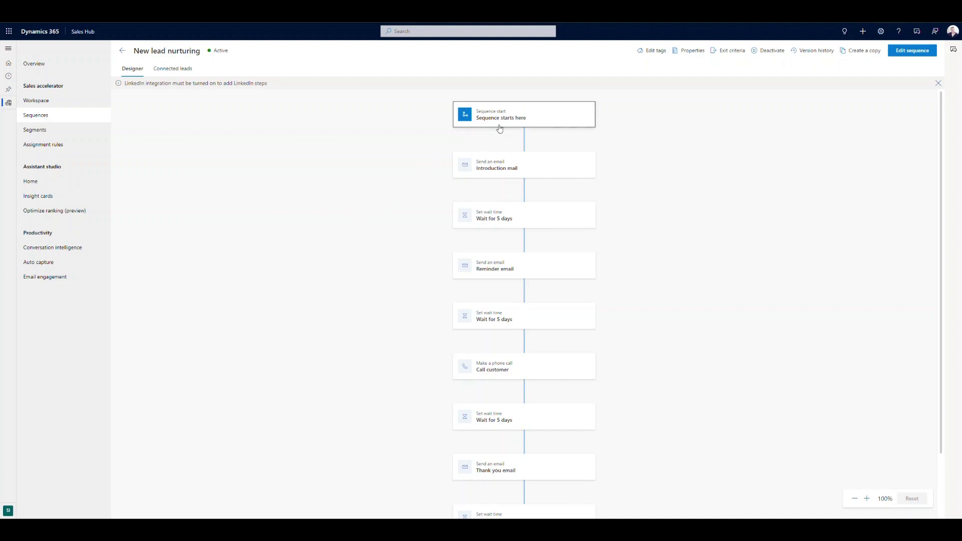
{"action": "left_click", "coordinate": [504, 170]}
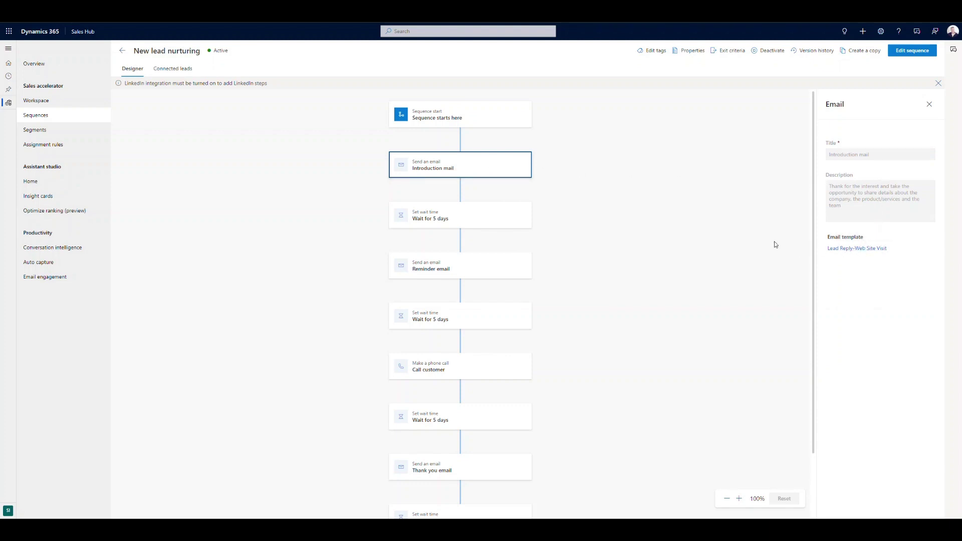
{"action": "left_click", "coordinate": [456, 222]}
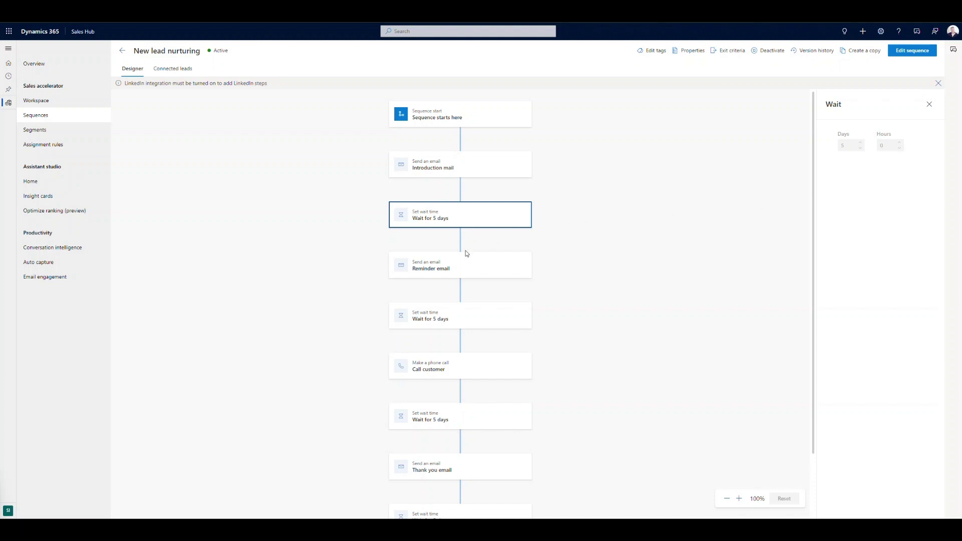
{"action": "scroll", "coordinate": [465, 258], "scroll_direction": "down", "scroll_amount": 1}
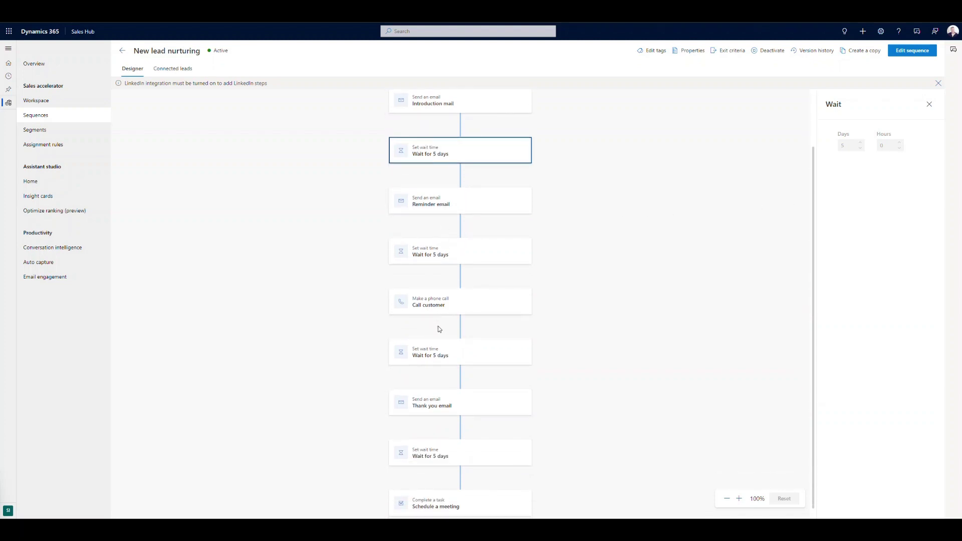
{"action": "scroll", "coordinate": [451, 346], "scroll_direction": "down", "scroll_amount": 1}
{"action": "scroll", "coordinate": [439, 372], "scroll_direction": "up", "scroll_amount": 1}
{"action": "scroll", "coordinate": [435, 370], "scroll_direction": "up", "scroll_amount": 1}
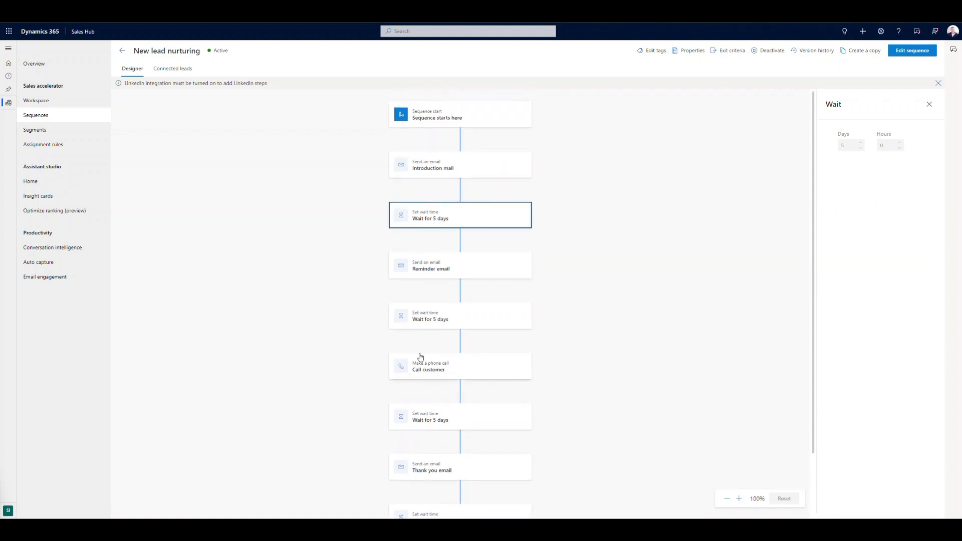
- Show the 10 leads connected to the New lead nurturing sequence
{"action": "left_click", "coordinate": [174, 70]}
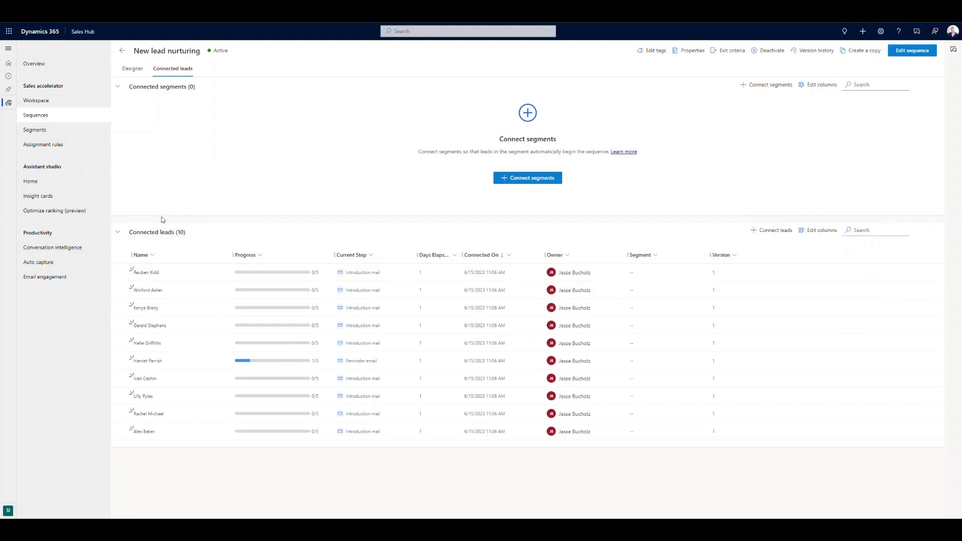
- Leave New lead nurturing and open the Opportunity nurturing sequence via View sequence
{"action": "left_click", "coordinate": [132, 69]}
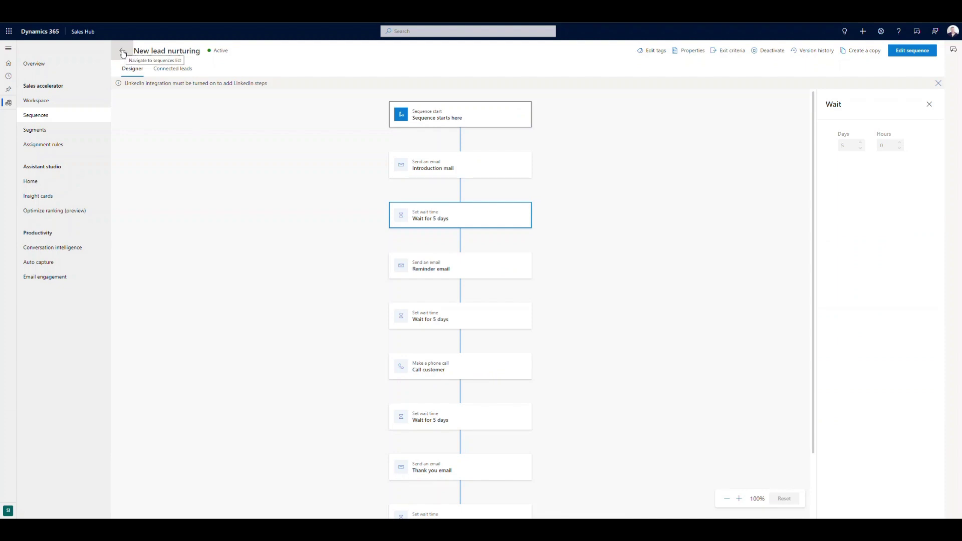
{"action": "left_click", "coordinate": [123, 52]}
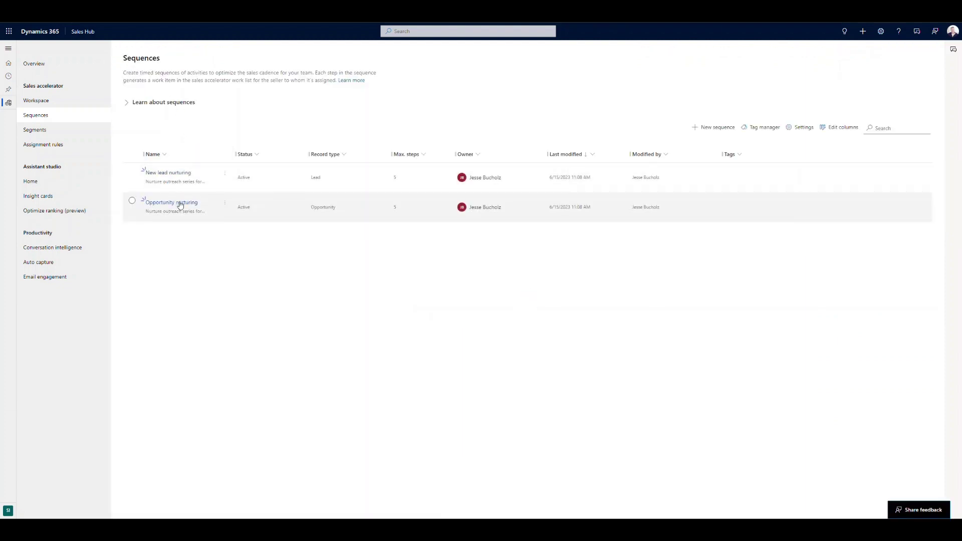
{"action": "left_click", "coordinate": [224, 206]}
{"action": "left_click", "coordinate": [240, 219]}
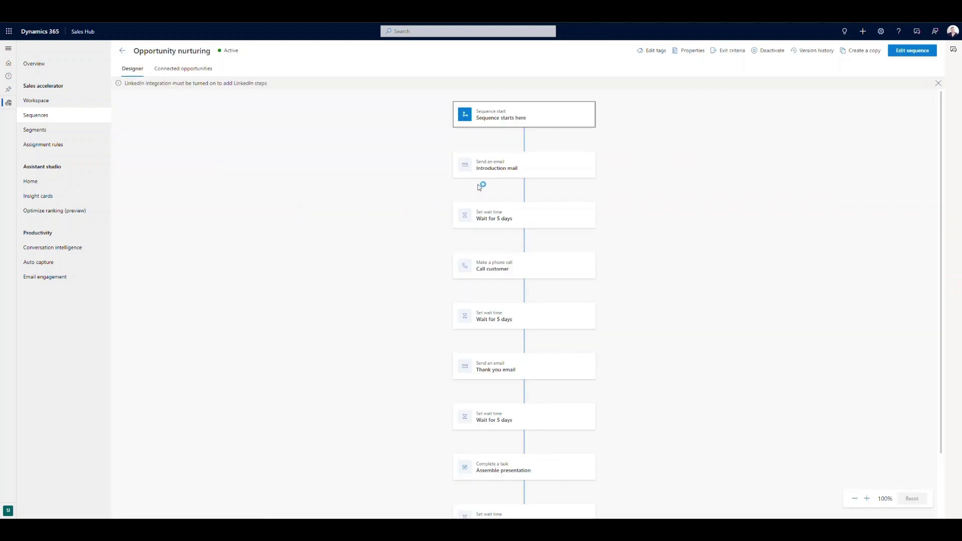
- Look through the Opportunity nurturing steps, then return to the Sequences list
{"action": "scroll", "coordinate": [444, 254], "scroll_direction": "down", "scroll_amount": 1}
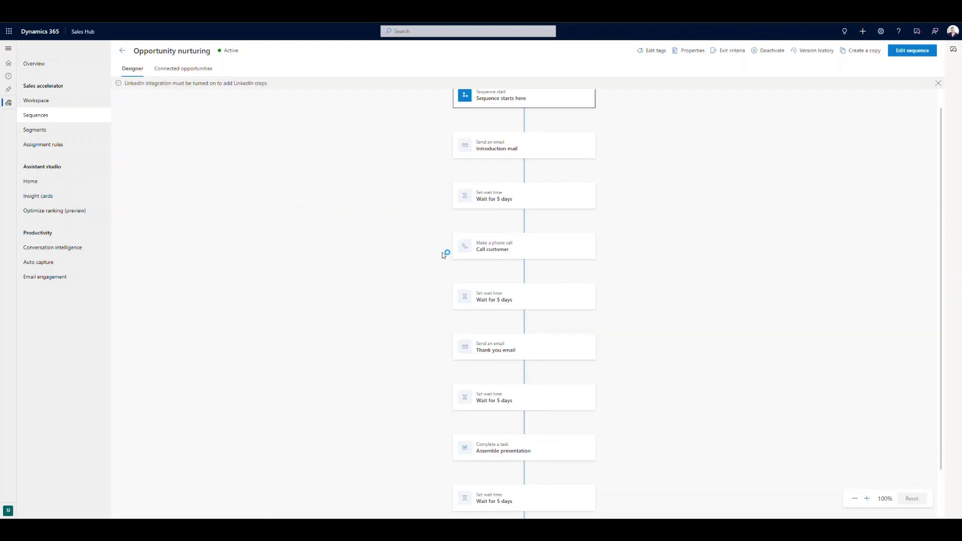
{"action": "scroll", "coordinate": [443, 255], "scroll_direction": "down", "scroll_amount": 1}
{"action": "scroll", "coordinate": [446, 312], "scroll_direction": "up", "scroll_amount": 1}
{"action": "scroll", "coordinate": [446, 313], "scroll_direction": "up", "scroll_amount": 1}
{"action": "left_click", "coordinate": [122, 50]}
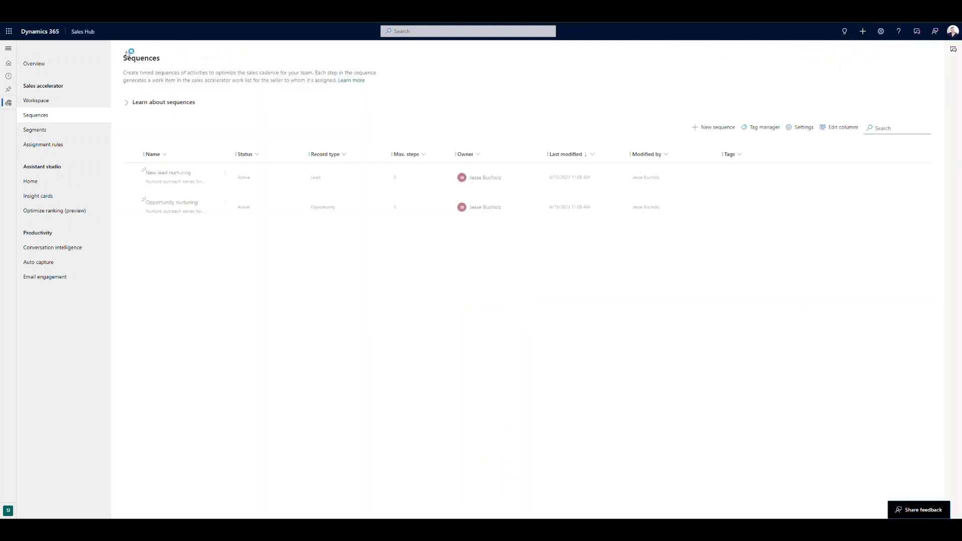
- Create a new sequence from blank with the name 'Test'
{"action": "left_click", "coordinate": [715, 127]}
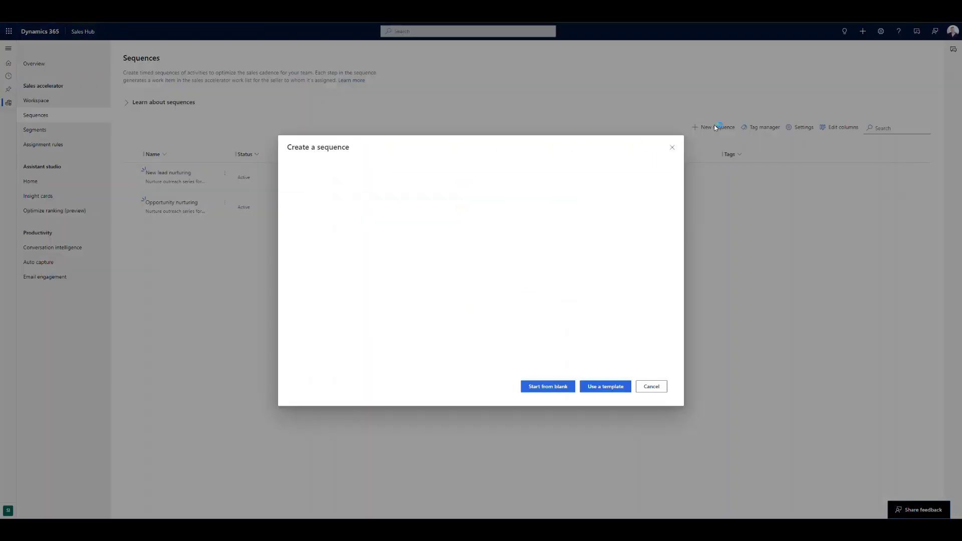
{"action": "left_click", "coordinate": [344, 180]}
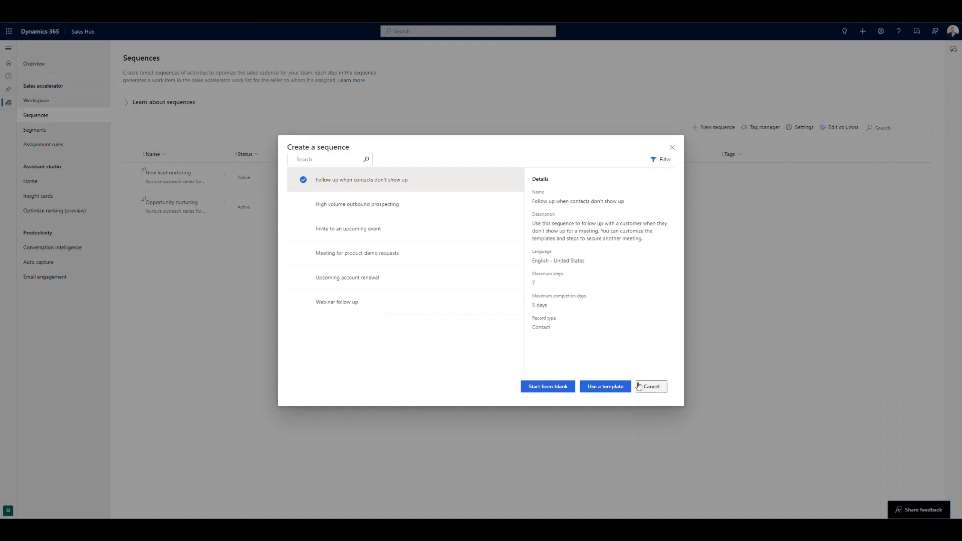
{"action": "left_click", "coordinate": [547, 389]}
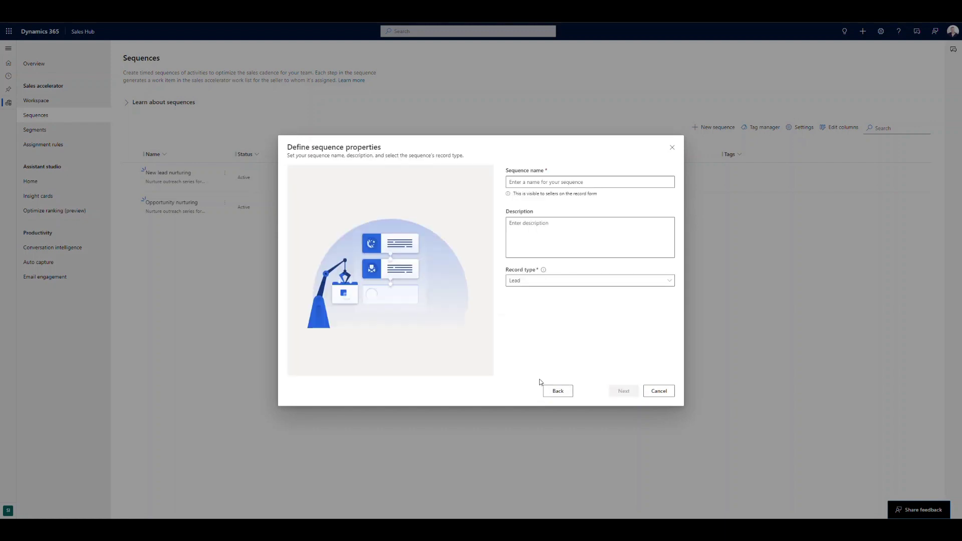
{"action": "left_click", "coordinate": [586, 183]}
{"action": "type", "text": "Test"}
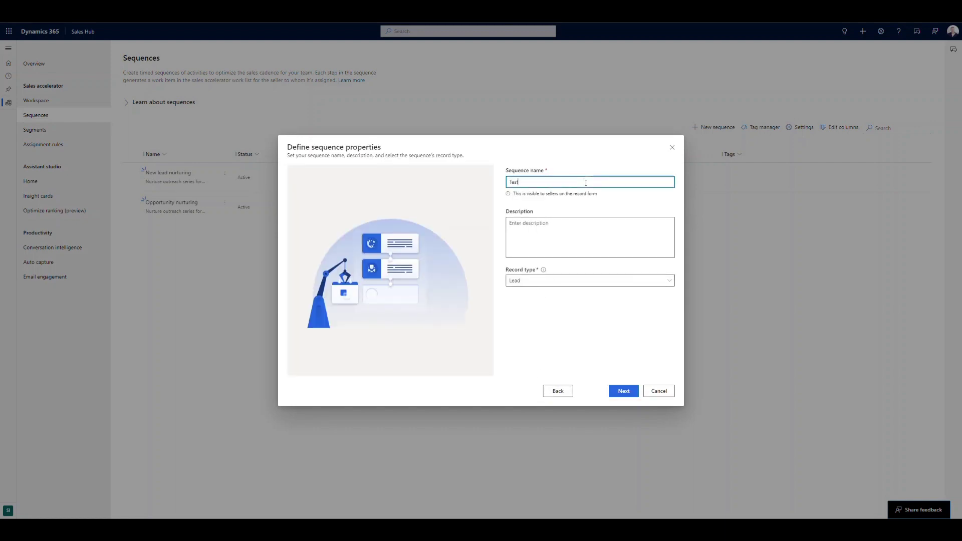
{"action": "left_click", "coordinate": [620, 391]}
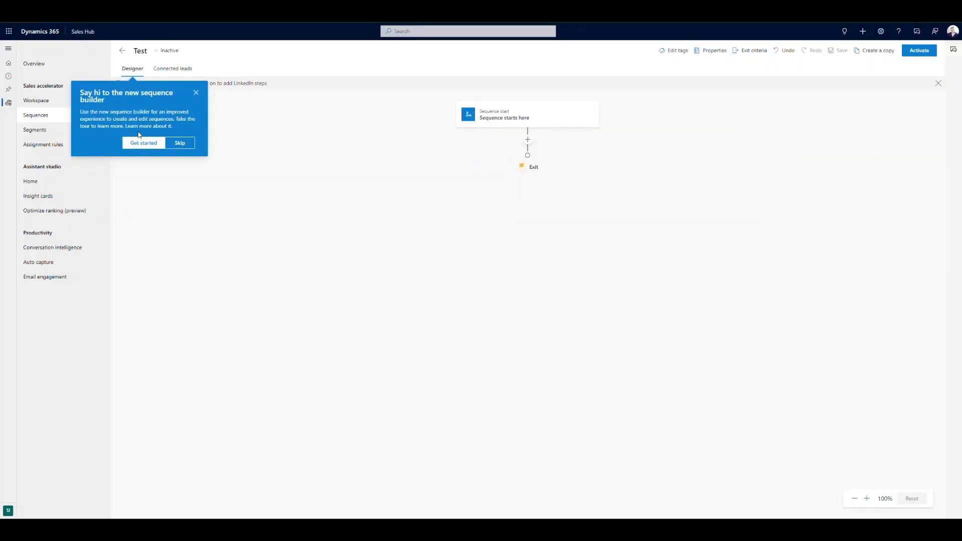
- Skip the intro and browse the Steps, Conditions, Commands and LinkedIn actions without adding any
{"action": "left_click", "coordinate": [181, 144]}
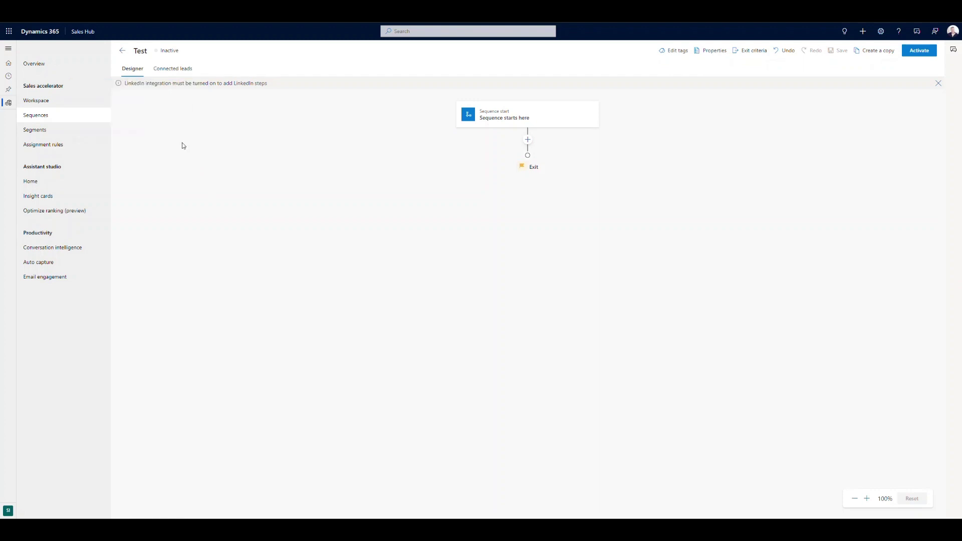
{"action": "left_click", "coordinate": [528, 139]}
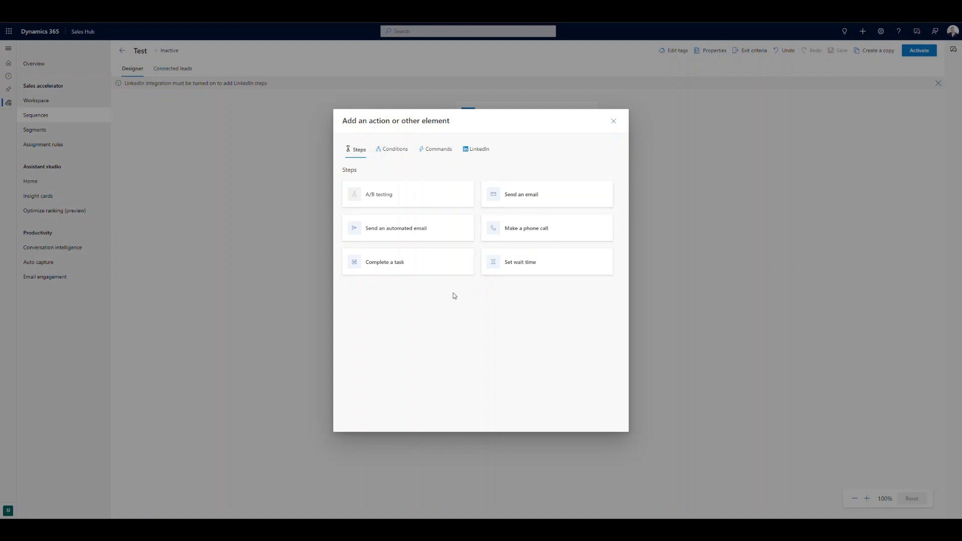
{"action": "left_click", "coordinate": [395, 150]}
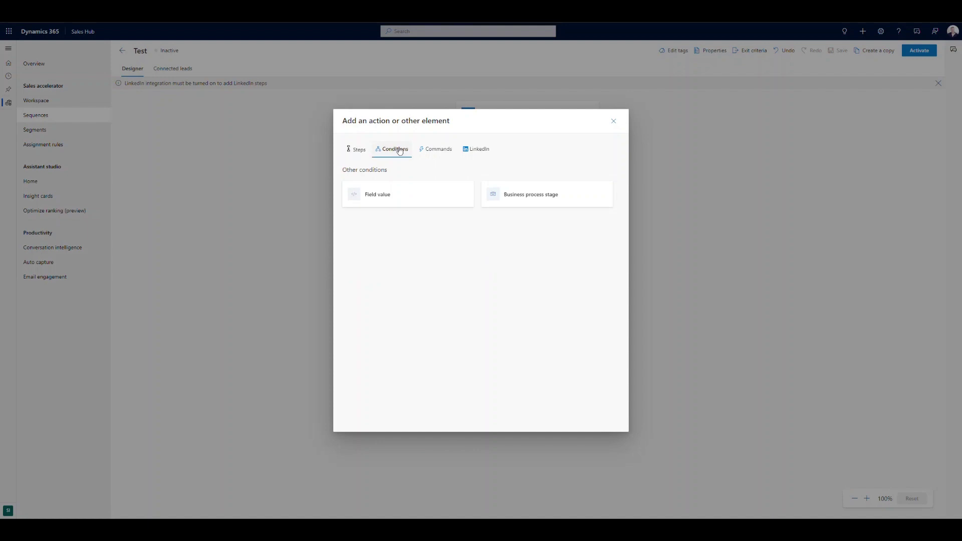
{"action": "left_click", "coordinate": [439, 153]}
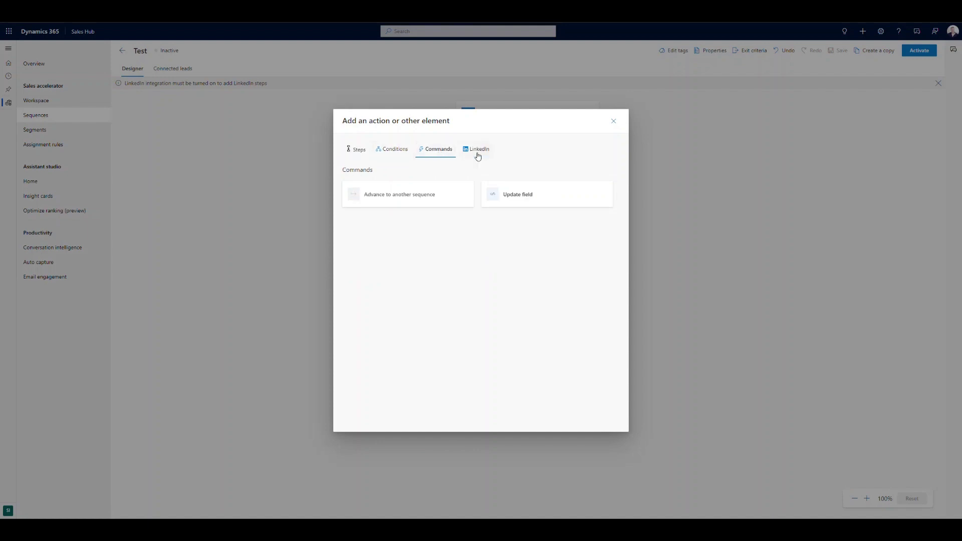
{"action": "left_click", "coordinate": [481, 153]}
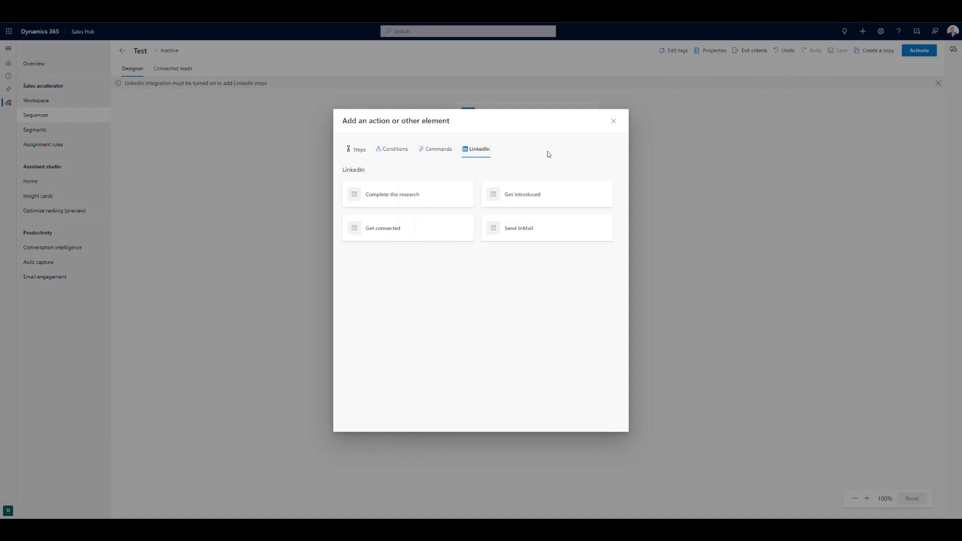
{"action": "left_click", "coordinate": [614, 121]}
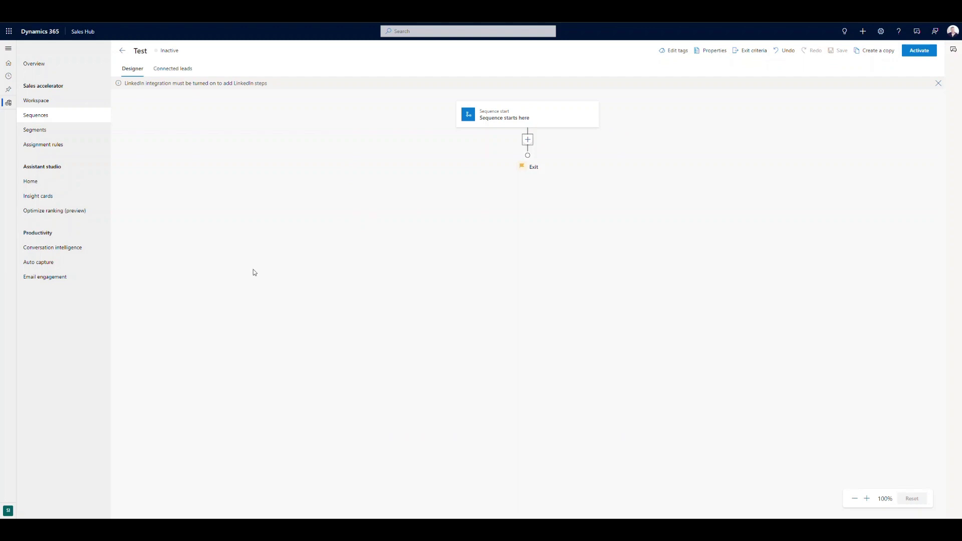
- Open the Leads in Minnesota segment to see its State/Province Equals Minnesota condition
{"action": "left_click", "coordinate": [37, 132]}
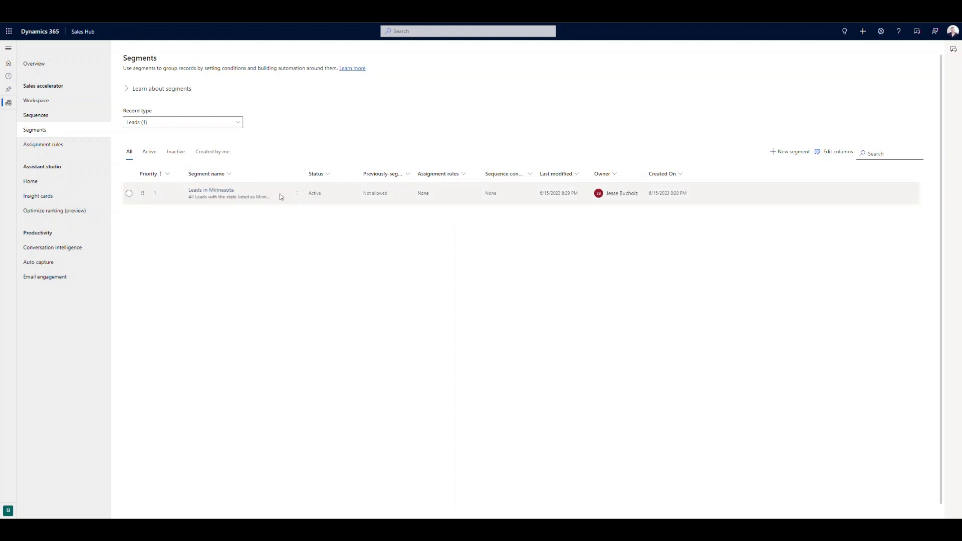
{"action": "left_click", "coordinate": [224, 191]}
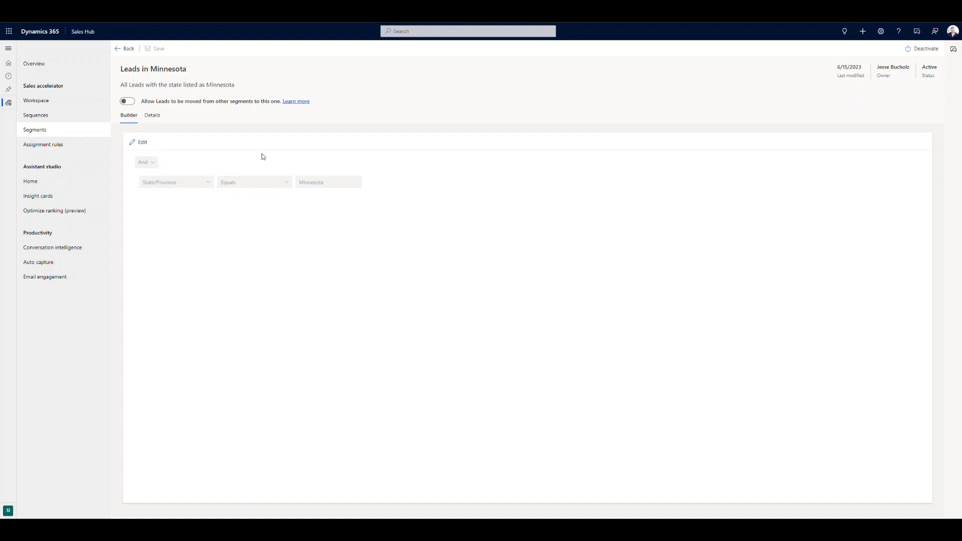
- Create a new lead segment named Test
{"action": "left_click", "coordinate": [126, 49]}
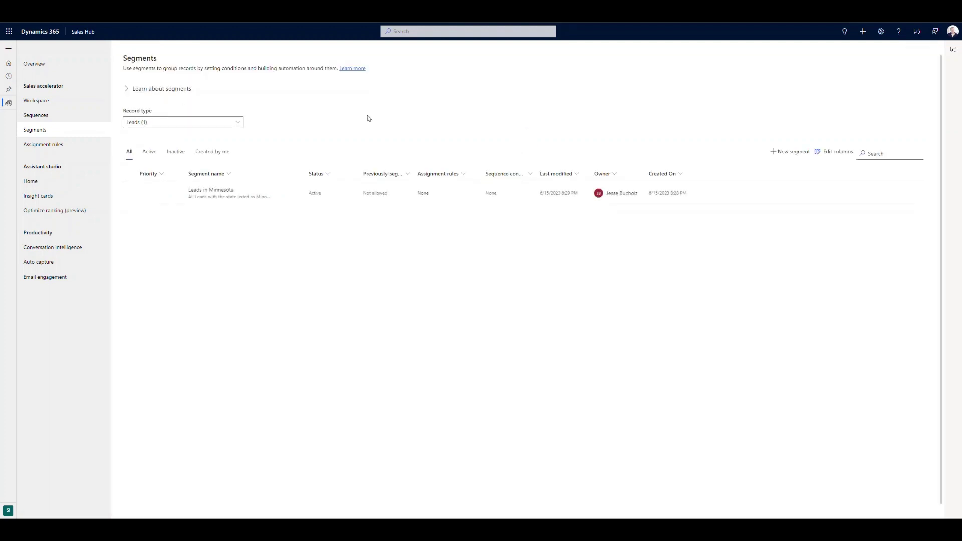
{"action": "left_click", "coordinate": [791, 152]}
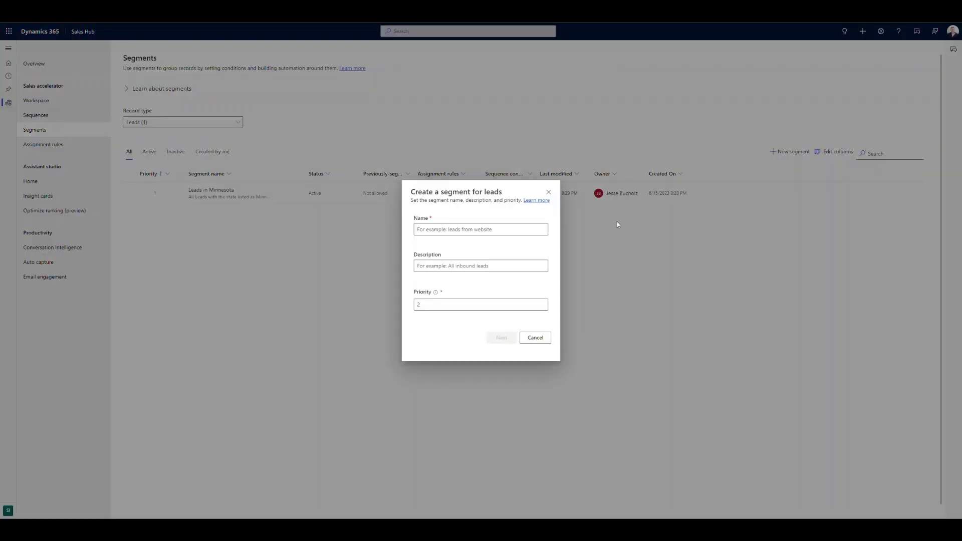
{"action": "left_click", "coordinate": [489, 231]}
{"action": "type", "text": "Test"}
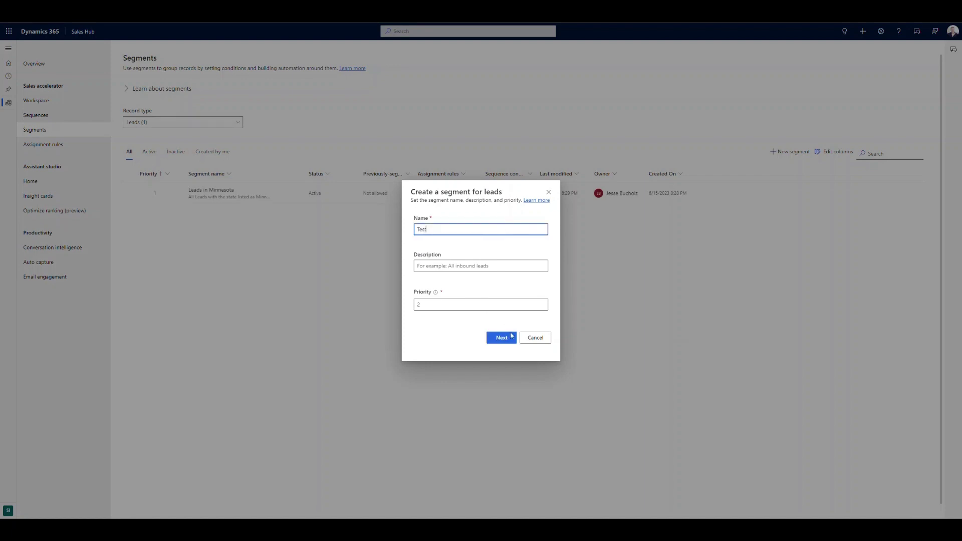
{"action": "left_click", "coordinate": [503, 340]}
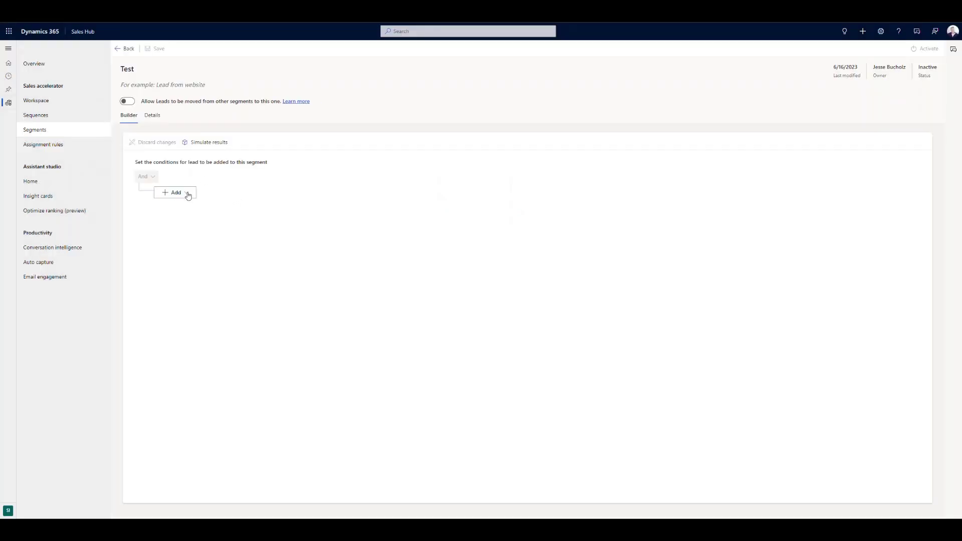
- Add a State/Province Equals California condition row, then a second empty row
{"action": "left_click", "coordinate": [188, 196]}
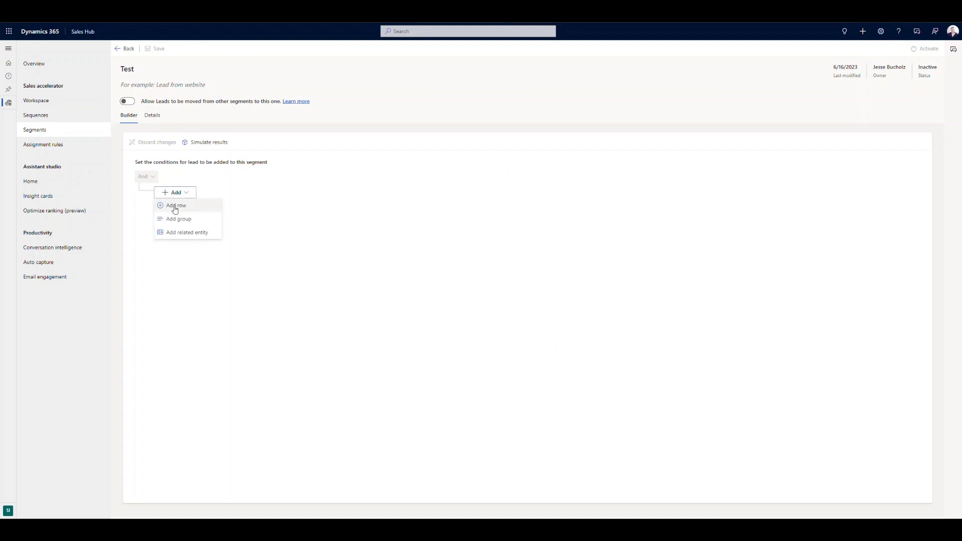
{"action": "left_click", "coordinate": [176, 205]}
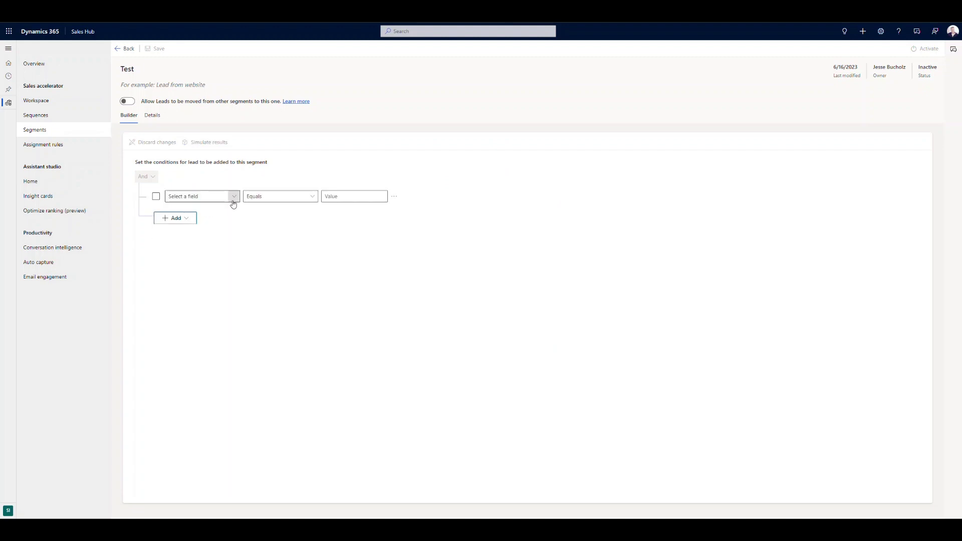
{"action": "left_click", "coordinate": [235, 197]}
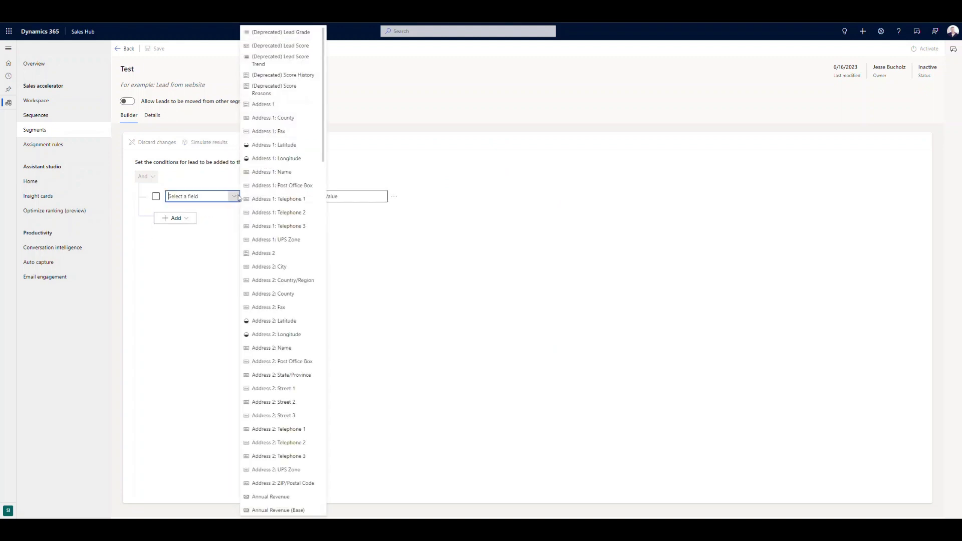
{"action": "scroll", "coordinate": [280, 270], "scroll_direction": "down", "scroll_amount": 5}
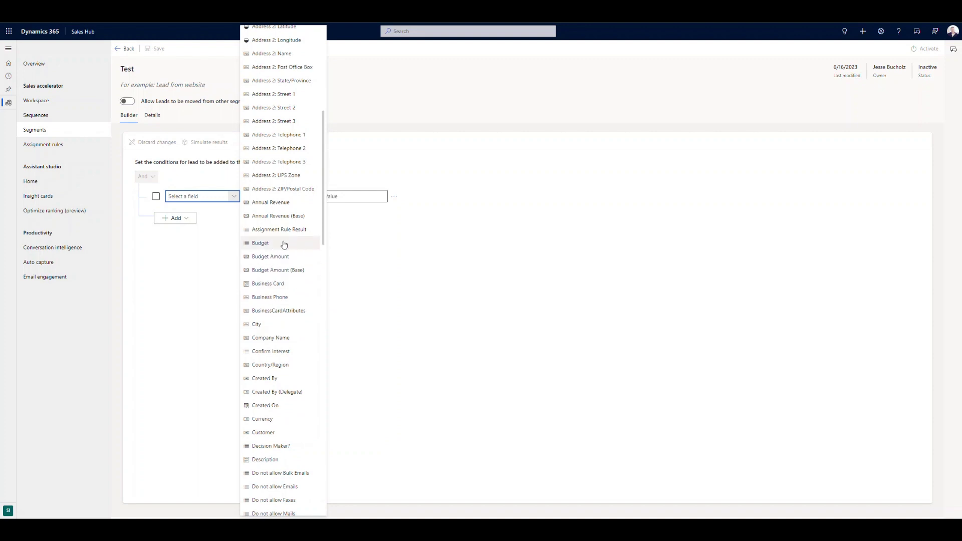
{"action": "scroll", "coordinate": [283, 281], "scroll_direction": "down", "scroll_amount": 6}
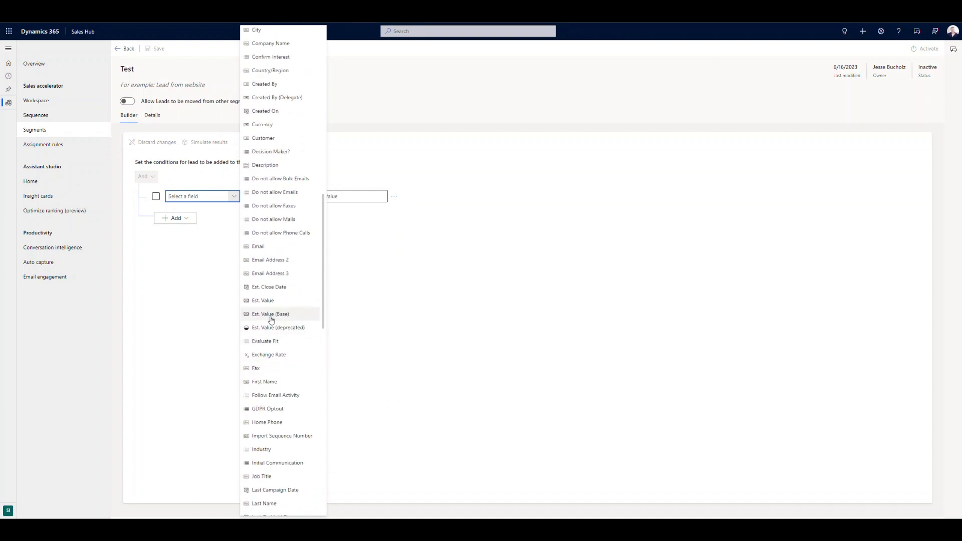
{"action": "scroll", "coordinate": [273, 316], "scroll_direction": "down", "scroll_amount": 3}
{"action": "scroll", "coordinate": [274, 316], "scroll_direction": "down", "scroll_amount": 7}
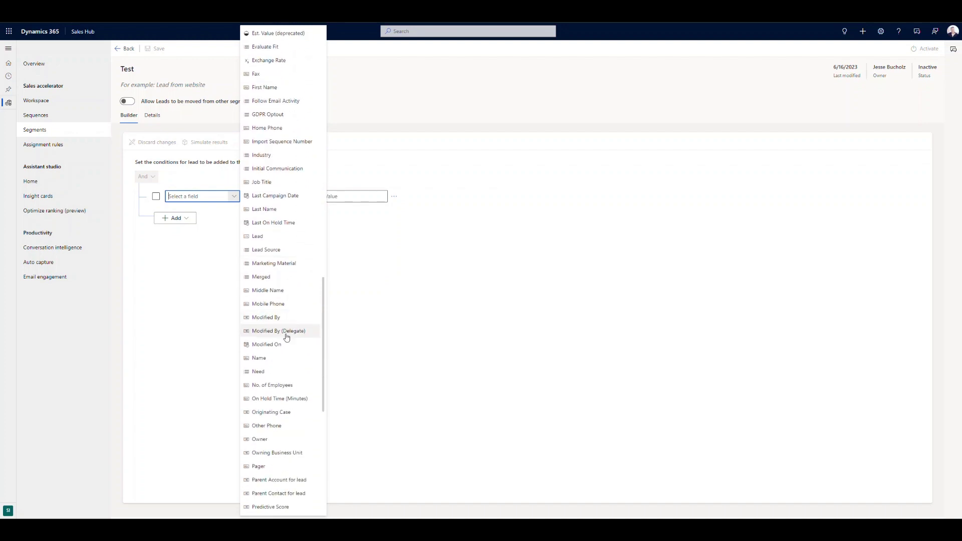
{"action": "scroll", "coordinate": [269, 356], "scroll_direction": "down", "scroll_amount": 4}
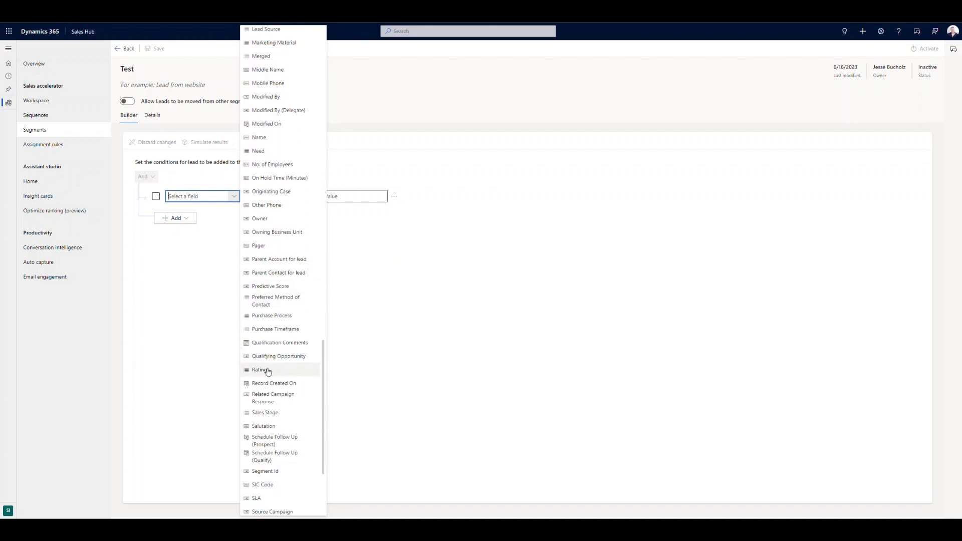
{"action": "scroll", "coordinate": [270, 399], "scroll_direction": "down", "scroll_amount": 2}
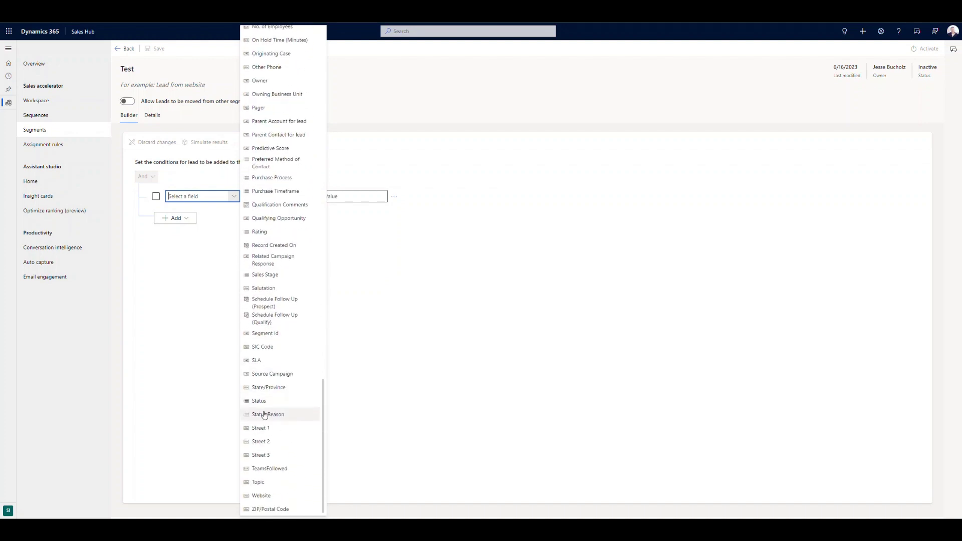
{"action": "left_click", "coordinate": [274, 389]}
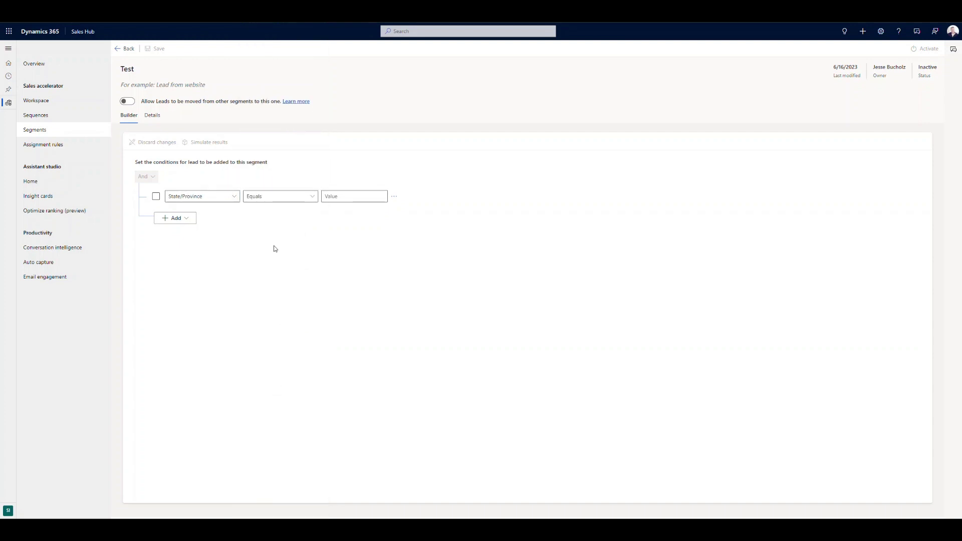
{"action": "left_click", "coordinate": [342, 198]}
{"action": "left_click", "coordinate": [338, 231]}
{"action": "left_click", "coordinate": [187, 220]}
{"action": "left_click", "coordinate": [183, 231]}
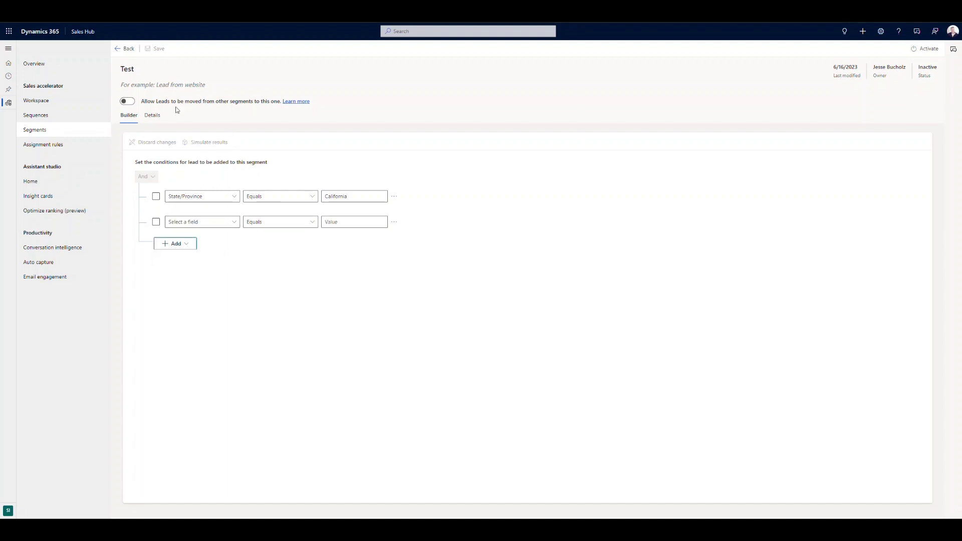
- Return to Segments and go to the Assignment rules page
{"action": "left_click", "coordinate": [128, 50]}
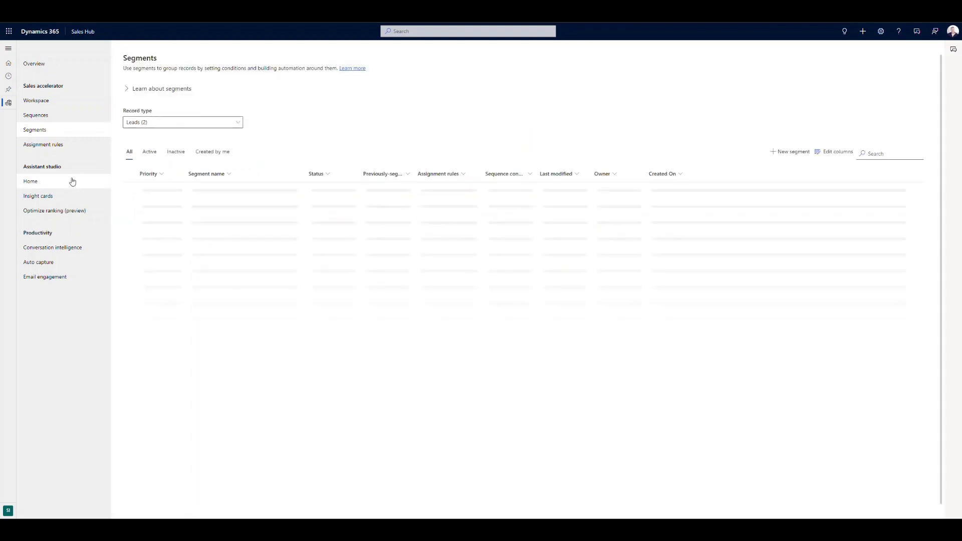
{"action": "left_click", "coordinate": [55, 145]}
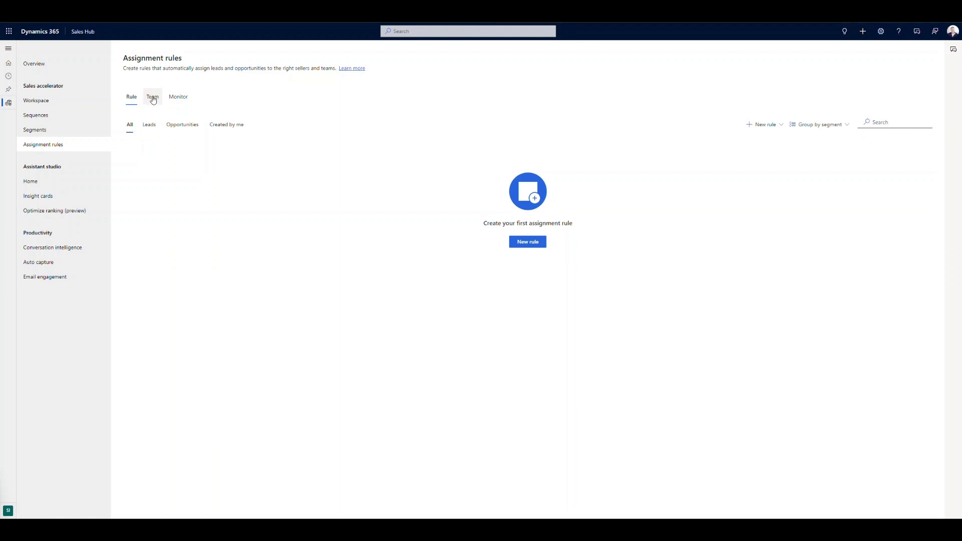
- View the five sellers on the Team tab and check the team access security roles
{"action": "left_click", "coordinate": [152, 98]}
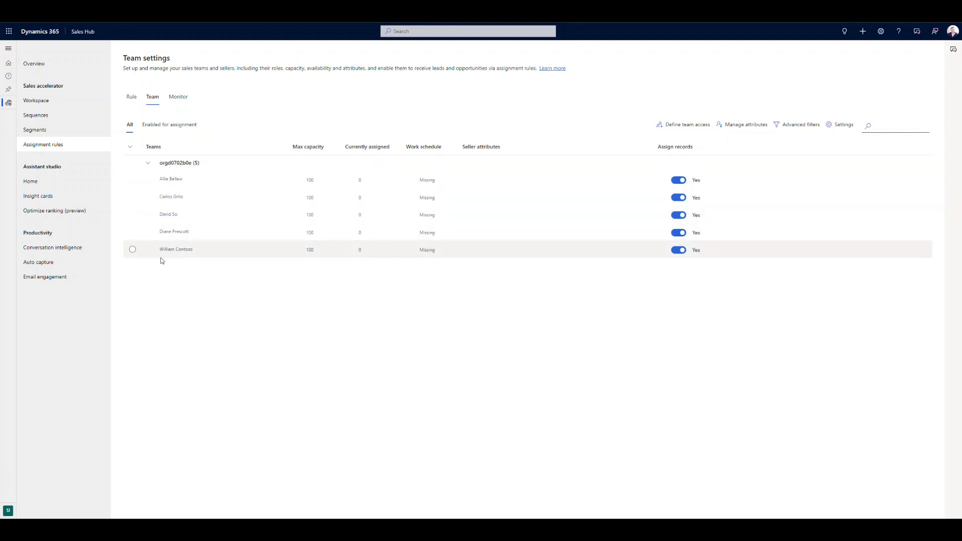
{"action": "left_click", "coordinate": [688, 129]}
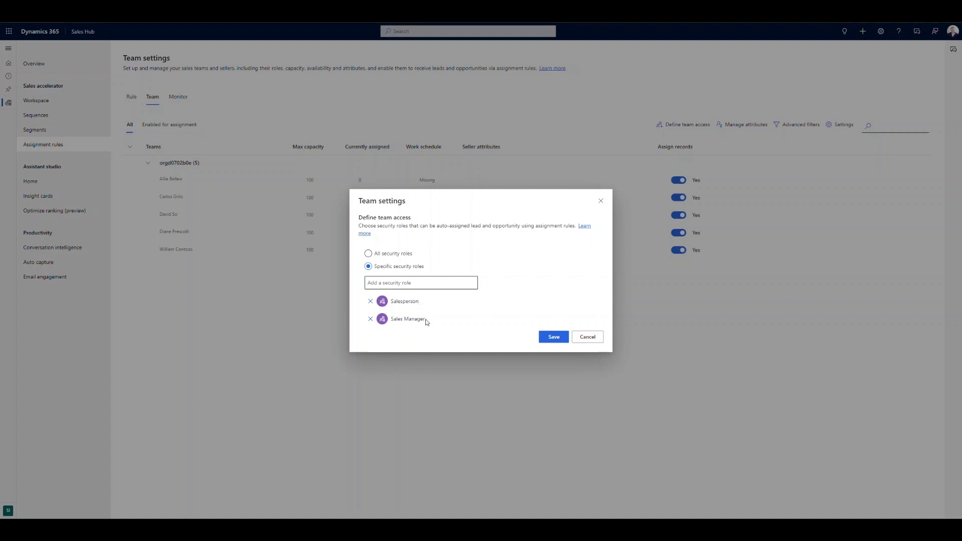
{"action": "left_click", "coordinate": [597, 341]}
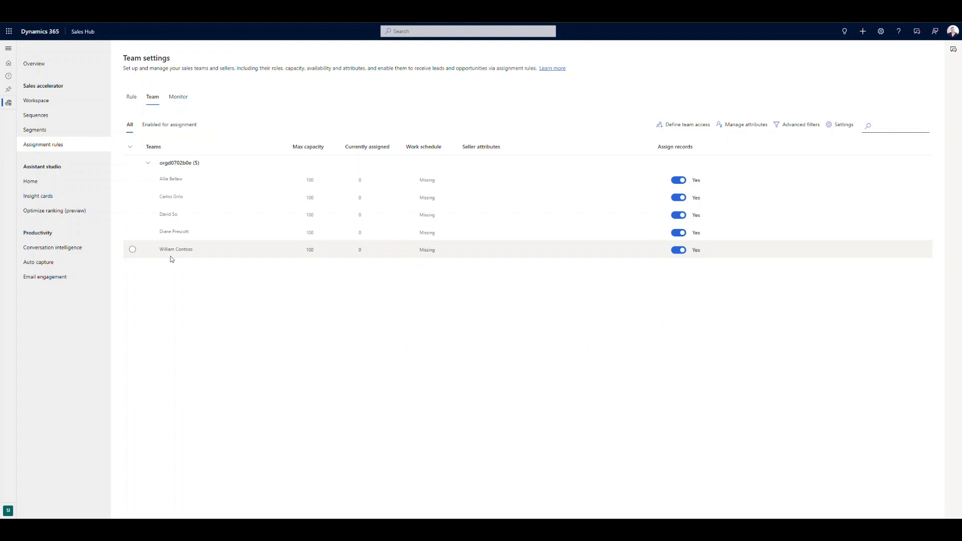
- Start a new assignment rule named 'Customers in MN'
{"action": "left_click", "coordinate": [132, 98]}
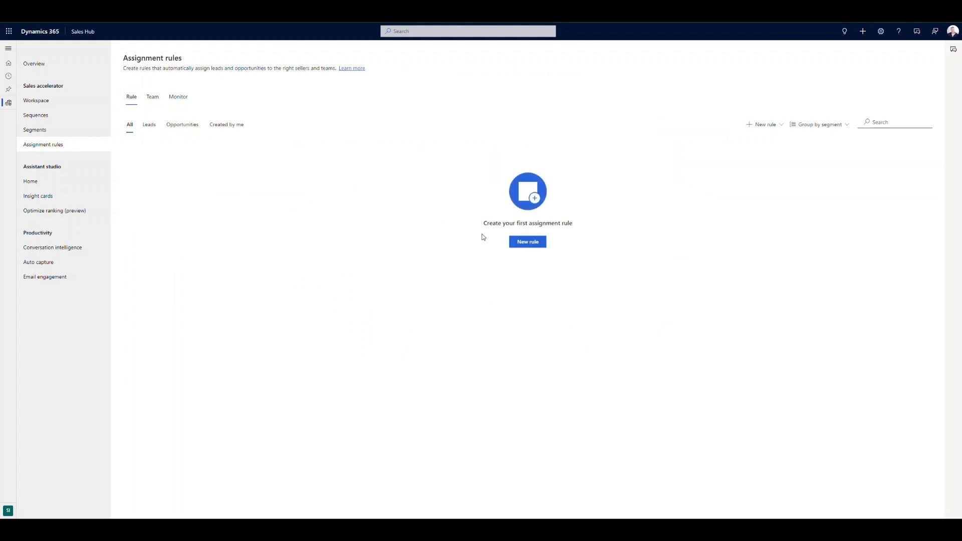
{"action": "left_click", "coordinate": [532, 245]}
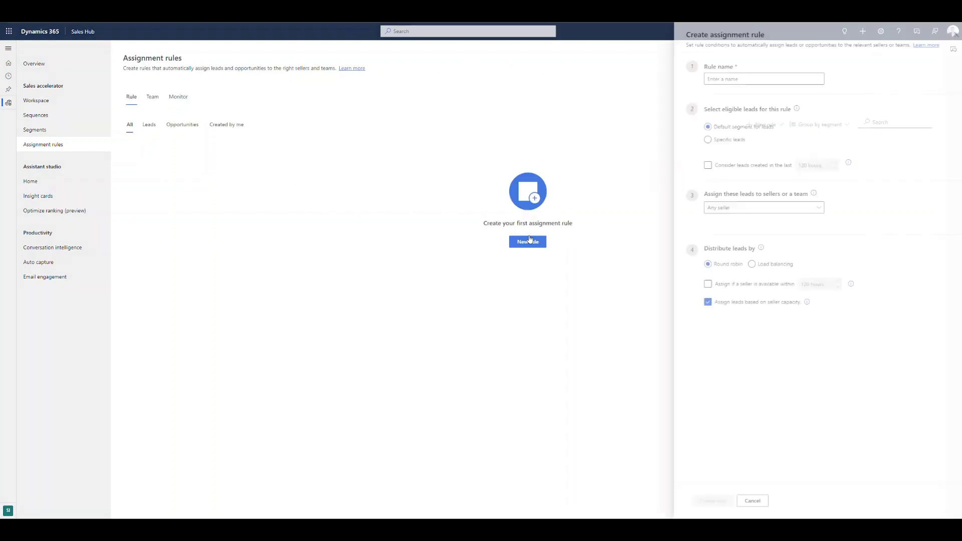
{"action": "left_click", "coordinate": [750, 83]}
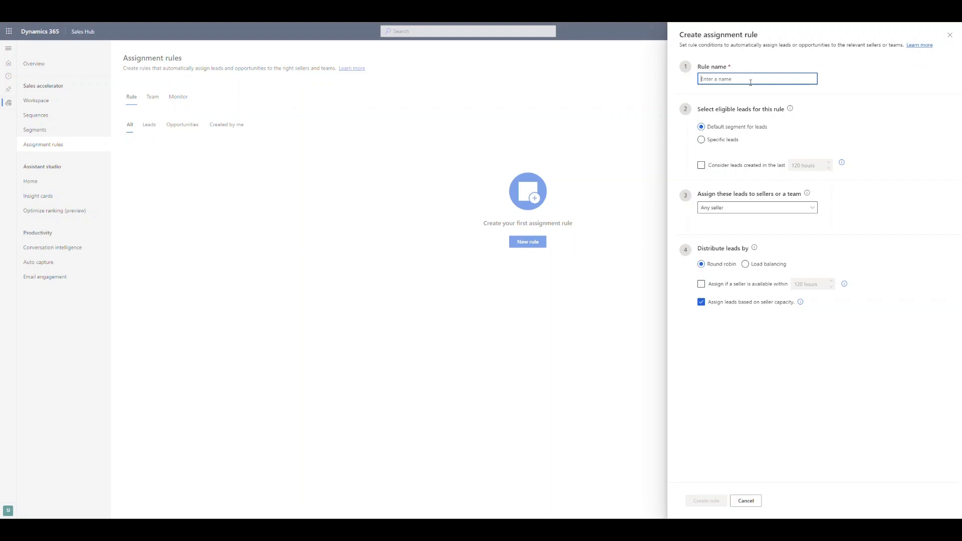
{"action": "type", "text": "Customers in MN"}
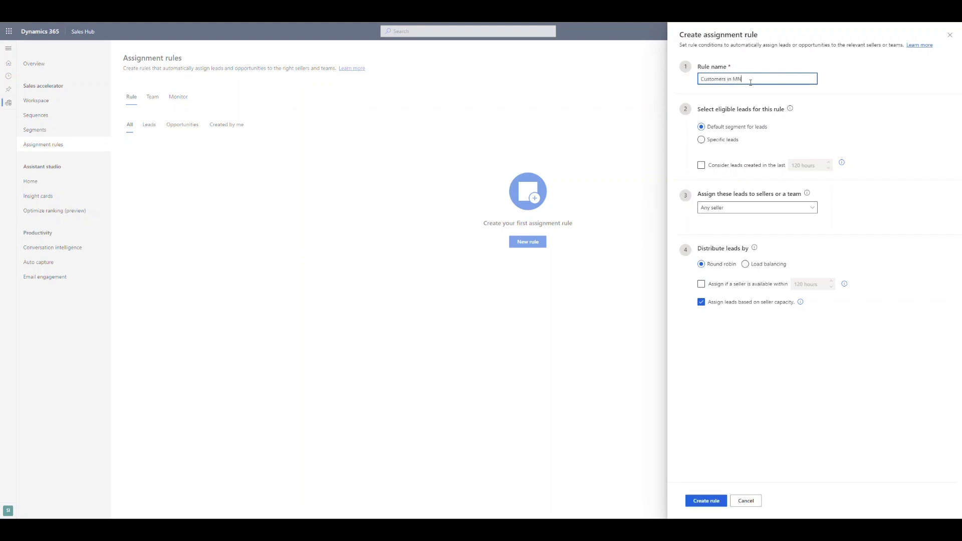
- Try the Leads in Minnesota segment, then switch to the default segment and rename the rule 'All Leads'
{"action": "left_click", "coordinate": [702, 141]}
{"action": "left_click", "coordinate": [813, 183]}
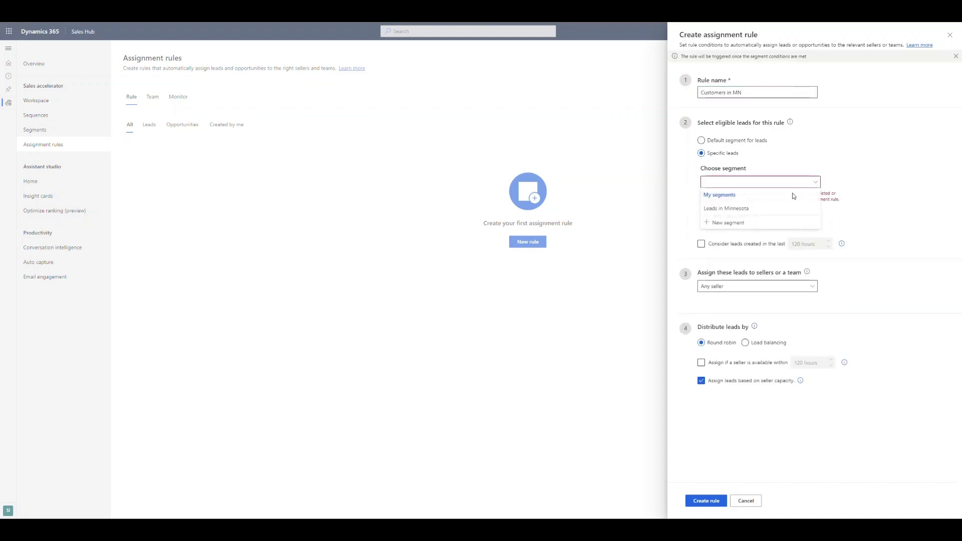
{"action": "left_click", "coordinate": [733, 209]}
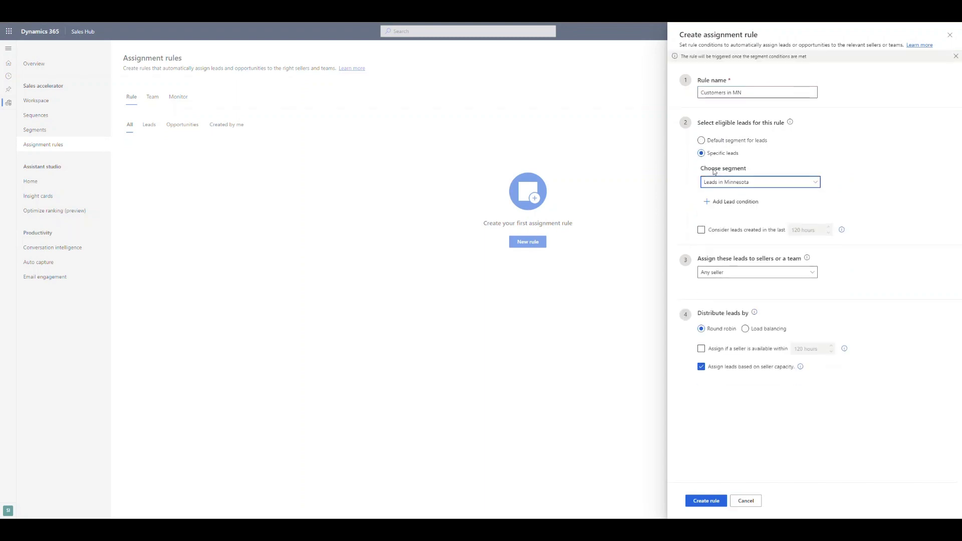
{"action": "left_click", "coordinate": [702, 142]}
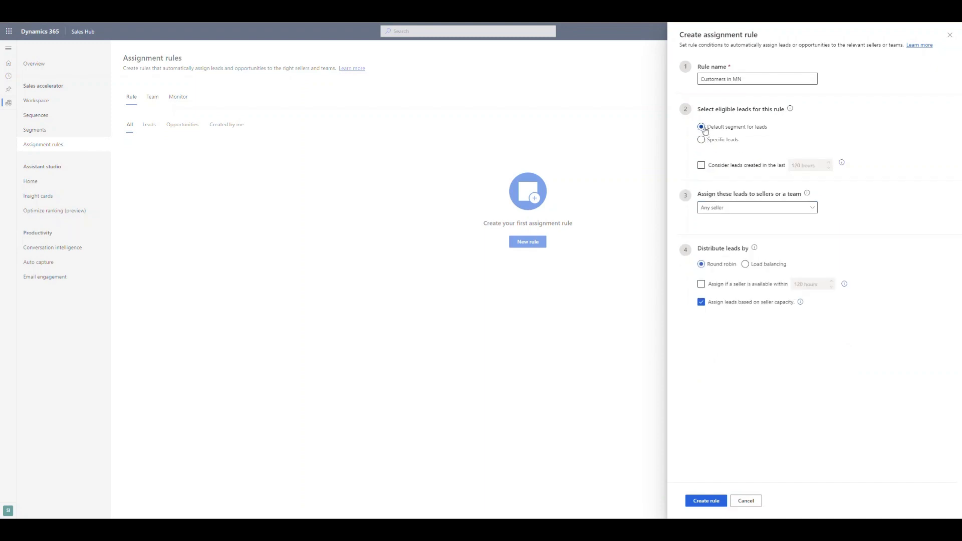
{"action": "left_click_drag", "start_coordinate": [743, 79], "coordinate": [661, 78]}
{"action": "type", "text": "All Leads"}
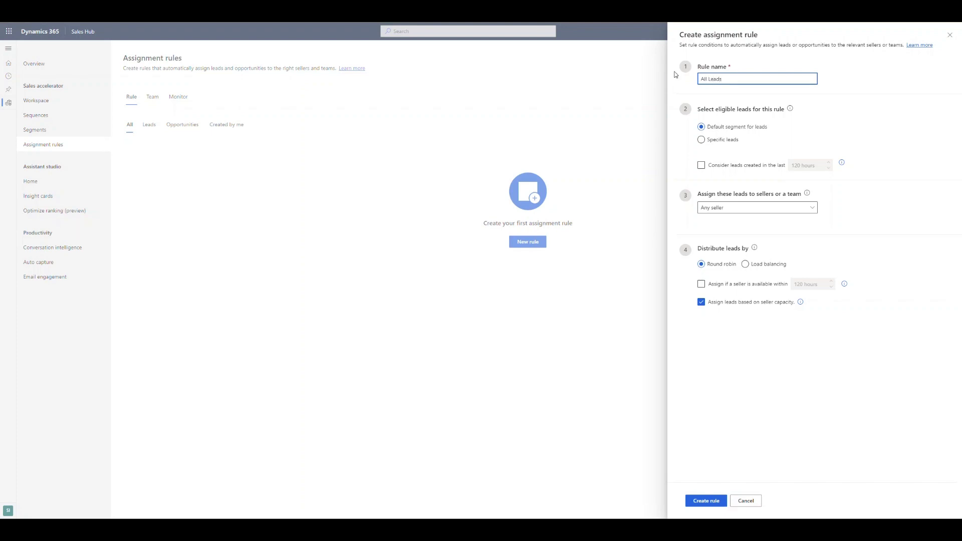
- Keep Any seller, choose Load balancing, then cancel the All Leads draft rule
{"action": "left_click", "coordinate": [768, 358]}
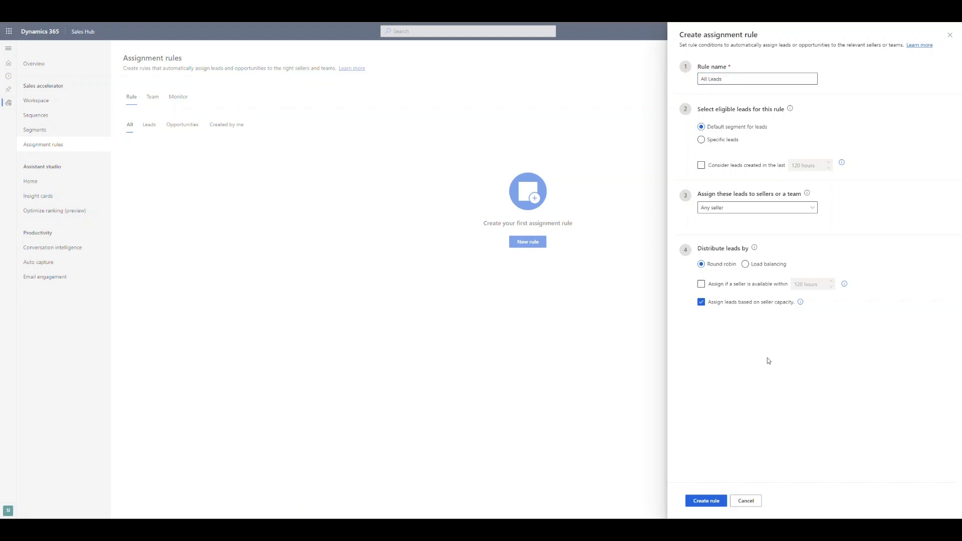
{"action": "left_click", "coordinate": [813, 210]}
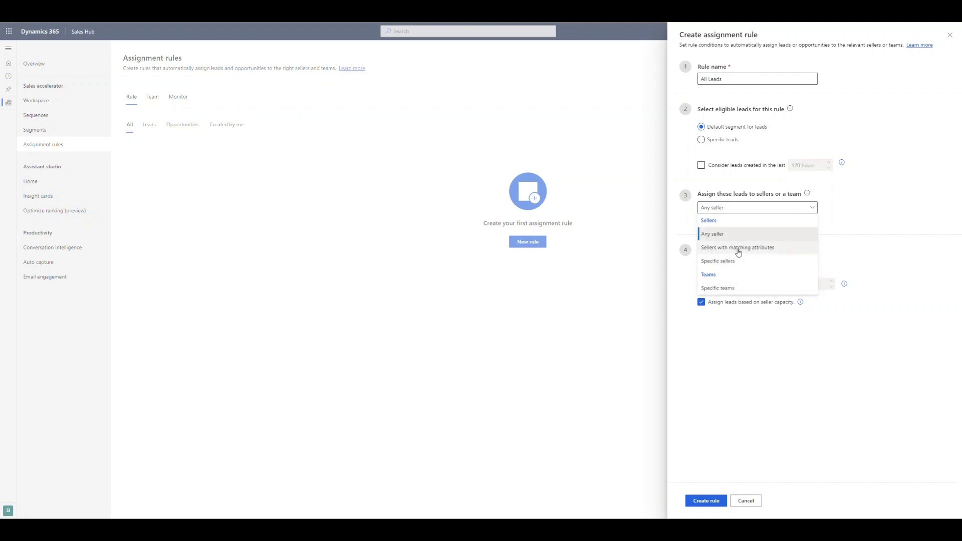
{"action": "left_click", "coordinate": [854, 225]}
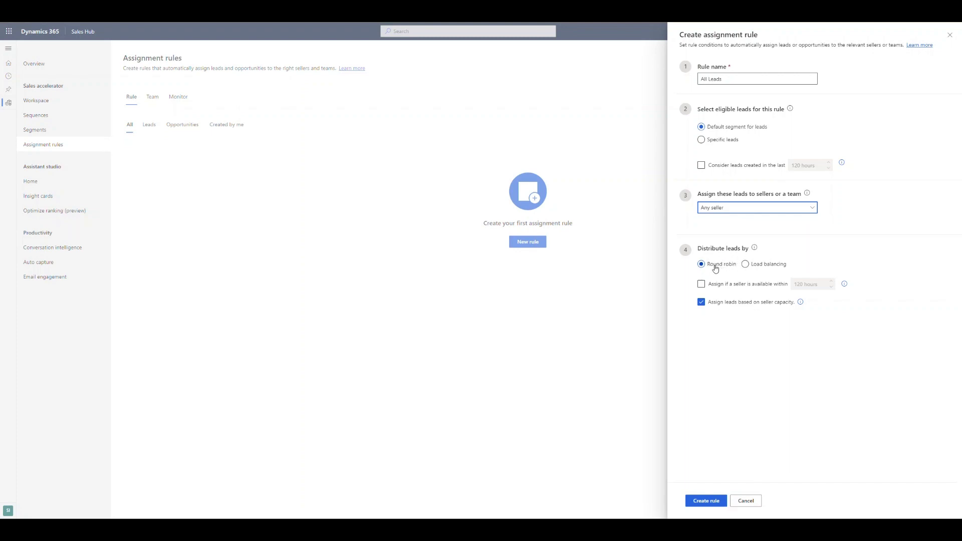
{"action": "left_click", "coordinate": [745, 264]}
{"action": "left_click", "coordinate": [746, 501]}
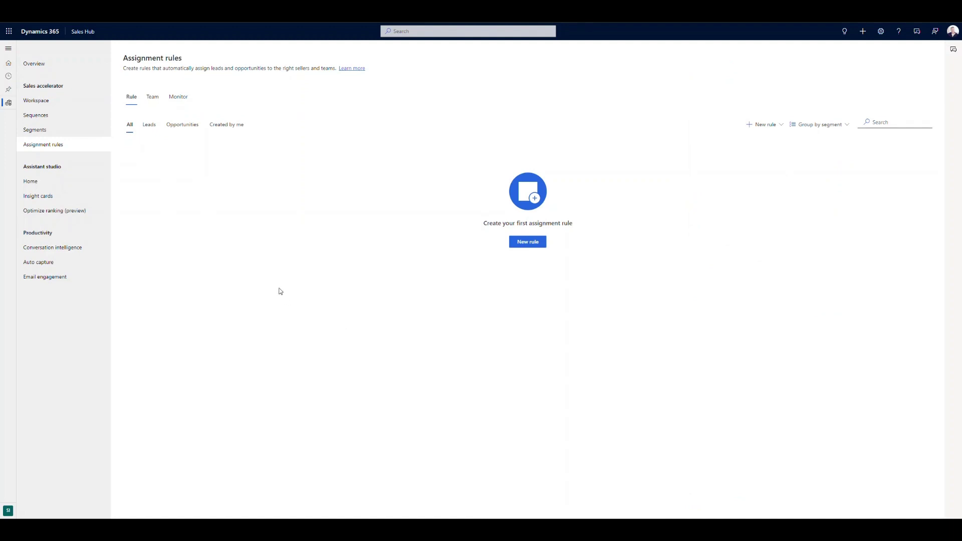
- Show the Sales Insights settings overview and review its standard and premium features, such as Sales accelerator setup
{"action": "left_click", "coordinate": [40, 65]}
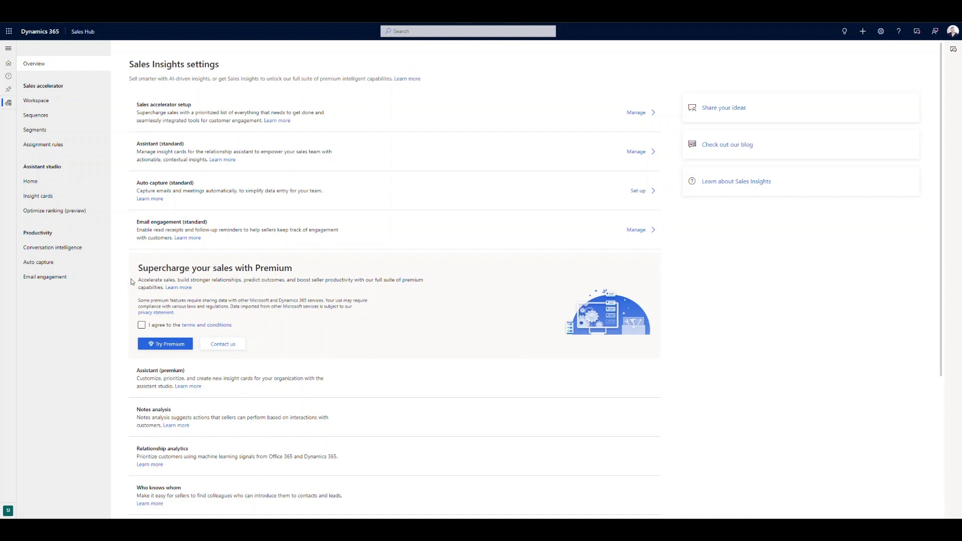
{"action": "scroll", "coordinate": [125, 283], "scroll_direction": "down", "scroll_amount": 3}
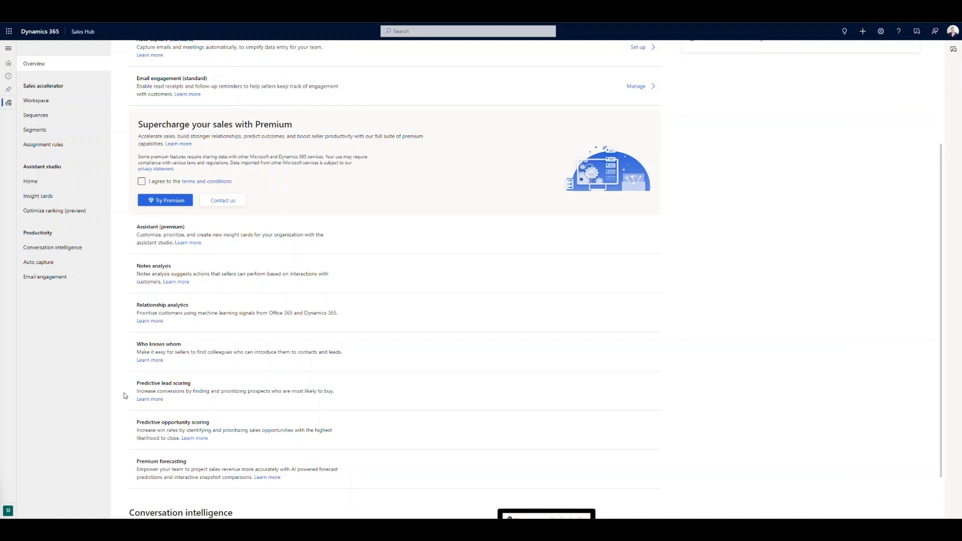
{"action": "scroll", "coordinate": [126, 397], "scroll_direction": "down", "scroll_amount": 1}
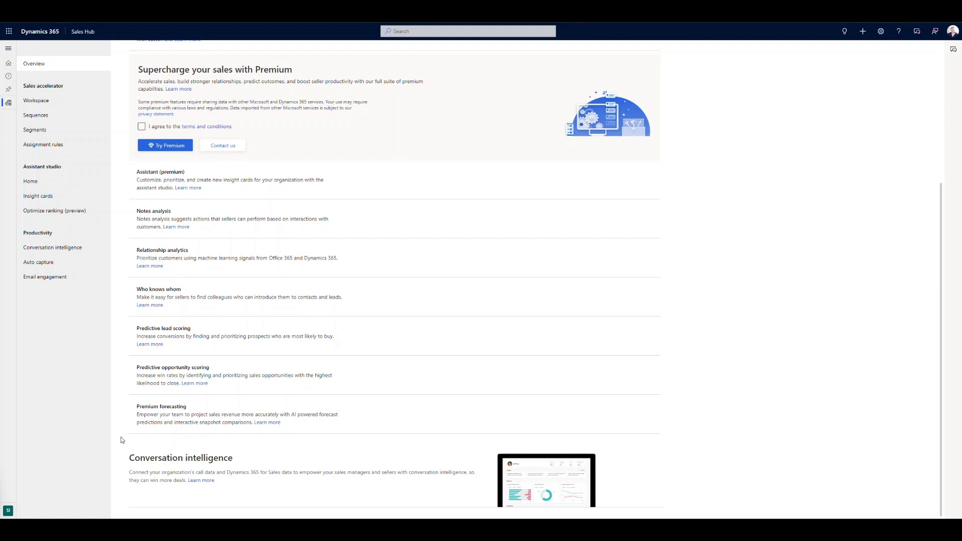
{"action": "scroll", "coordinate": [121, 440], "scroll_direction": "up", "scroll_amount": 4}
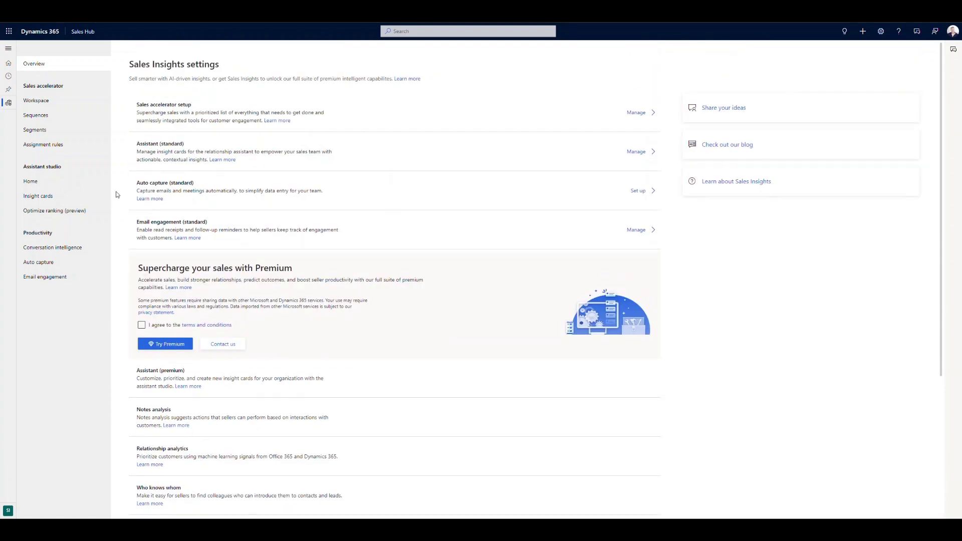